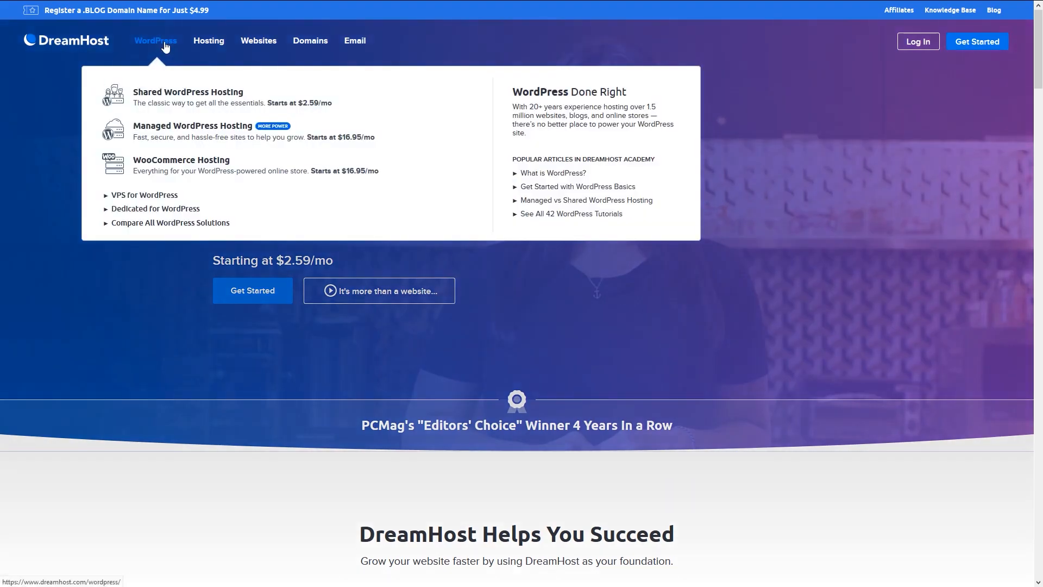
Open the WordPress hosting page and view the Shared Hosting plans
click(158, 41)
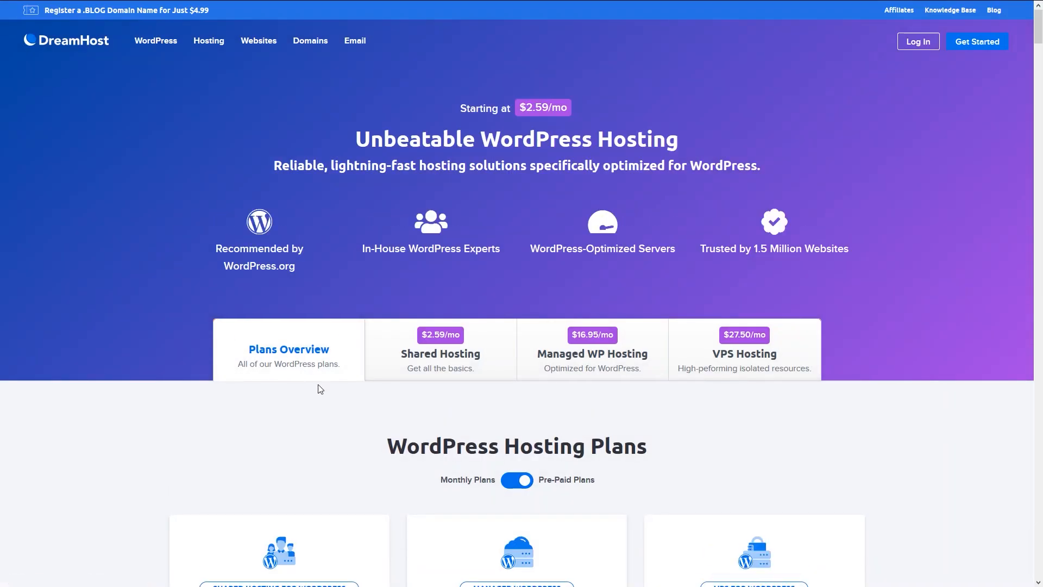
click(459, 361)
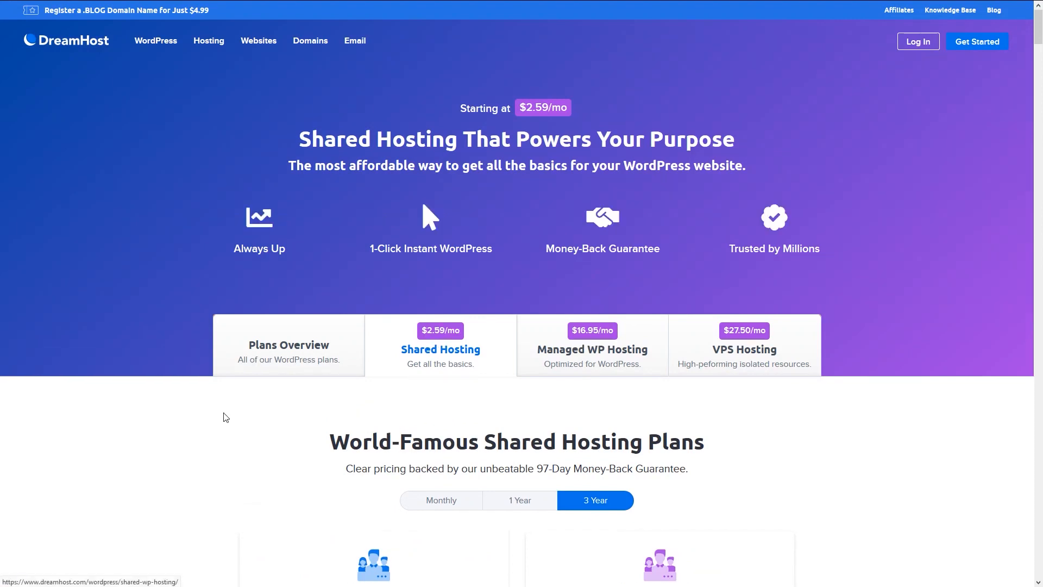
scroll(237, 365, down, 2)
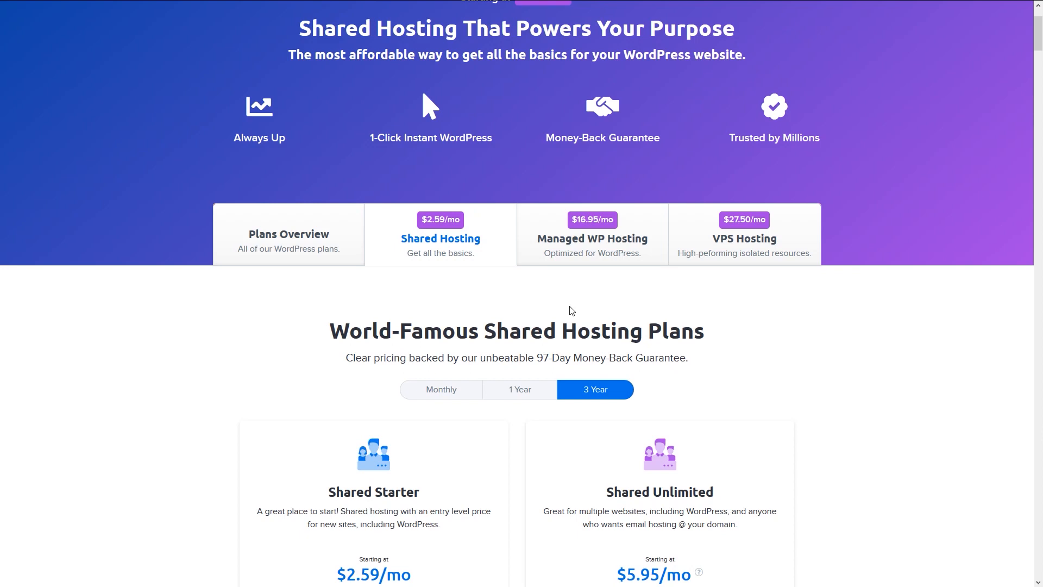
scroll(572, 312, up, 1)
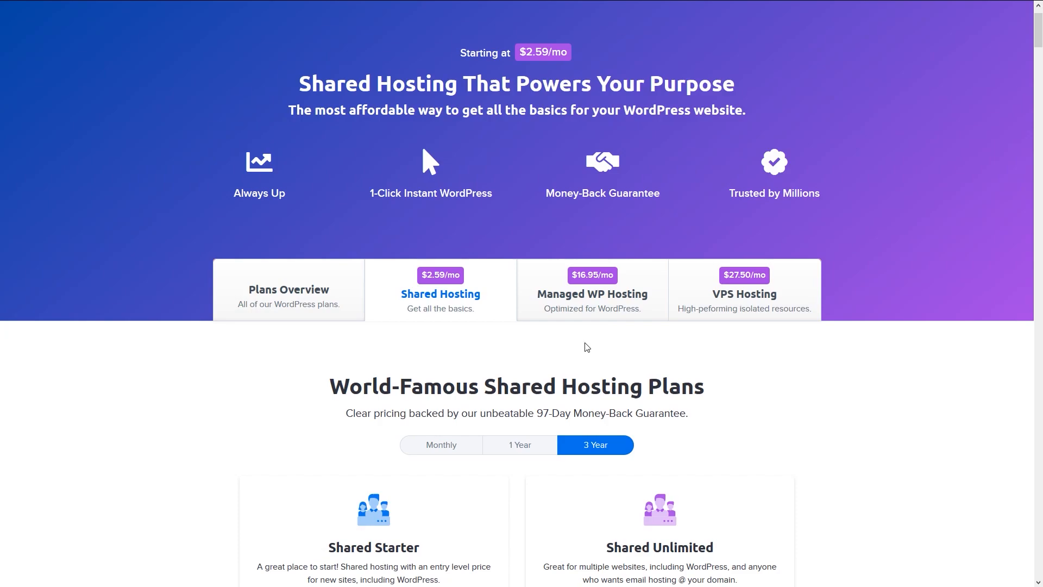
Switch to the Managed WP Hosting plans and review the DreamPress Basic, Plus and Pro offers
click(612, 305)
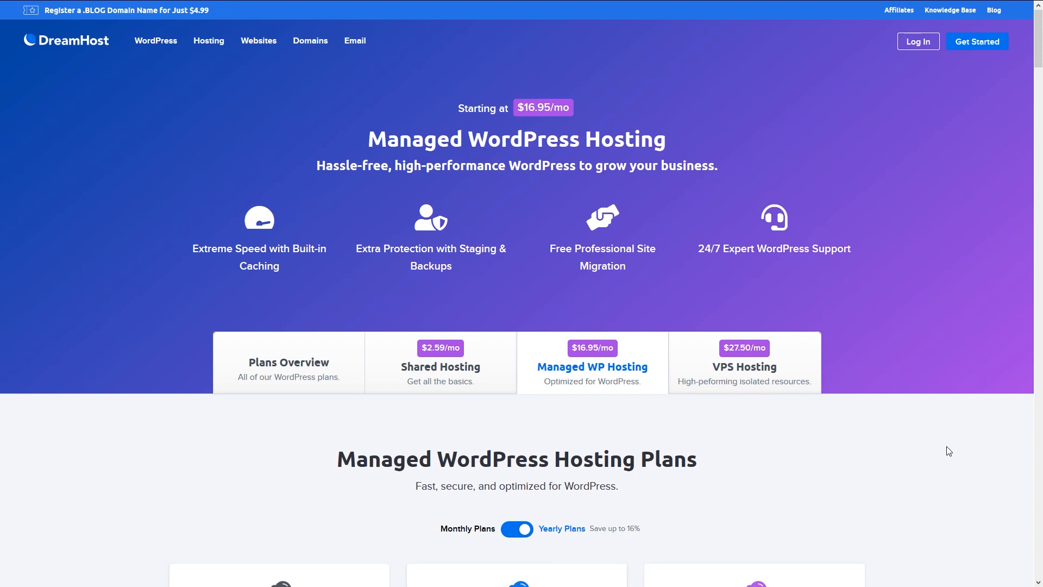
scroll(949, 451, down, 2)
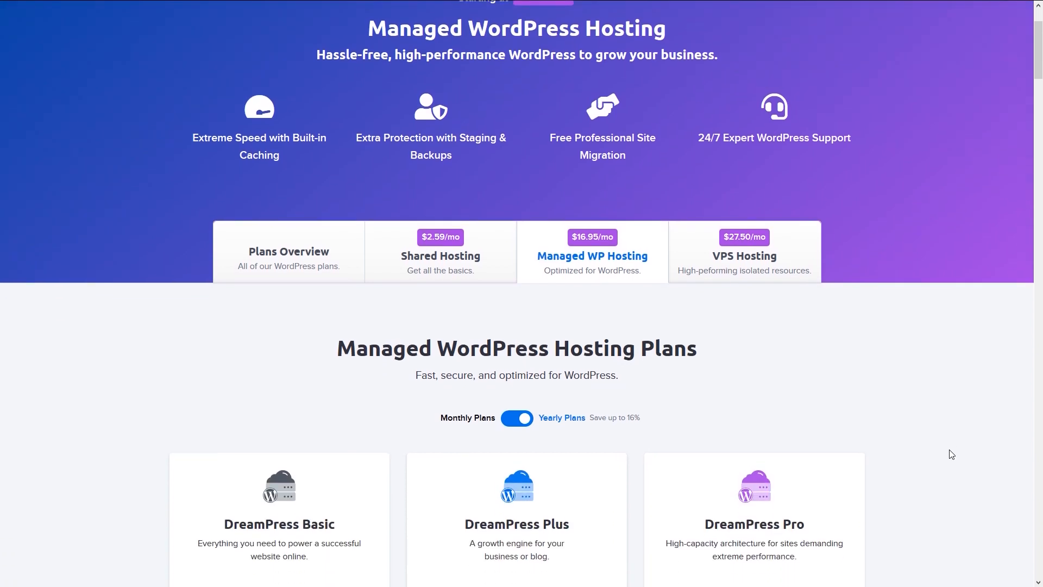
scroll(952, 455, down, 3)
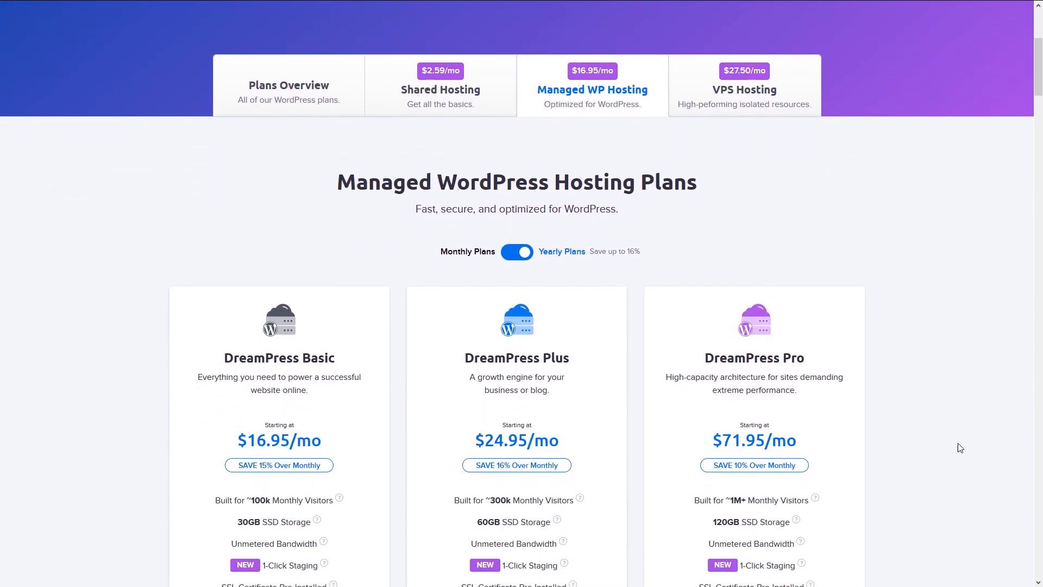
scroll(956, 419, down, 2)
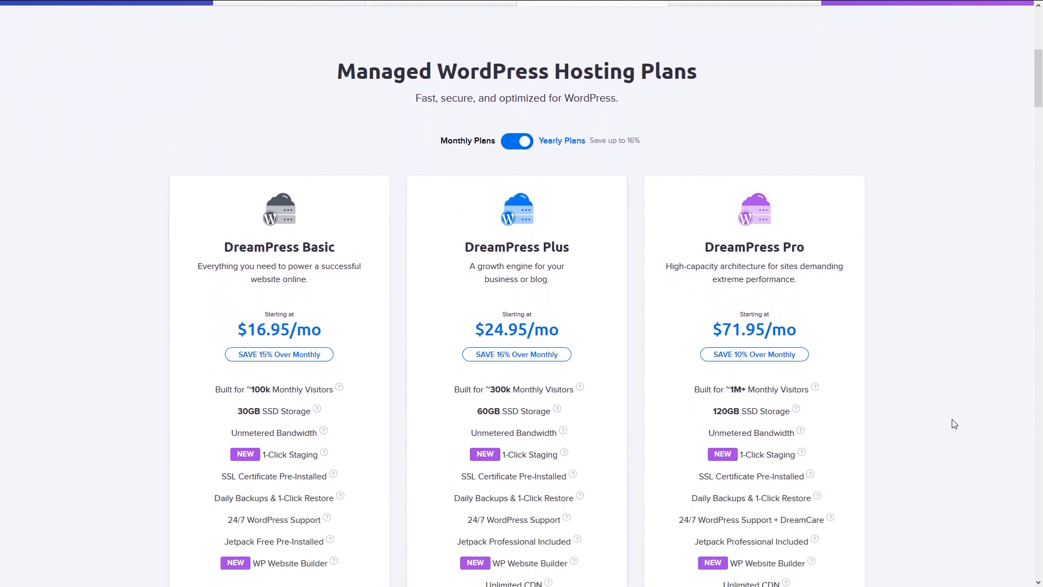
scroll(954, 423, down, 2)
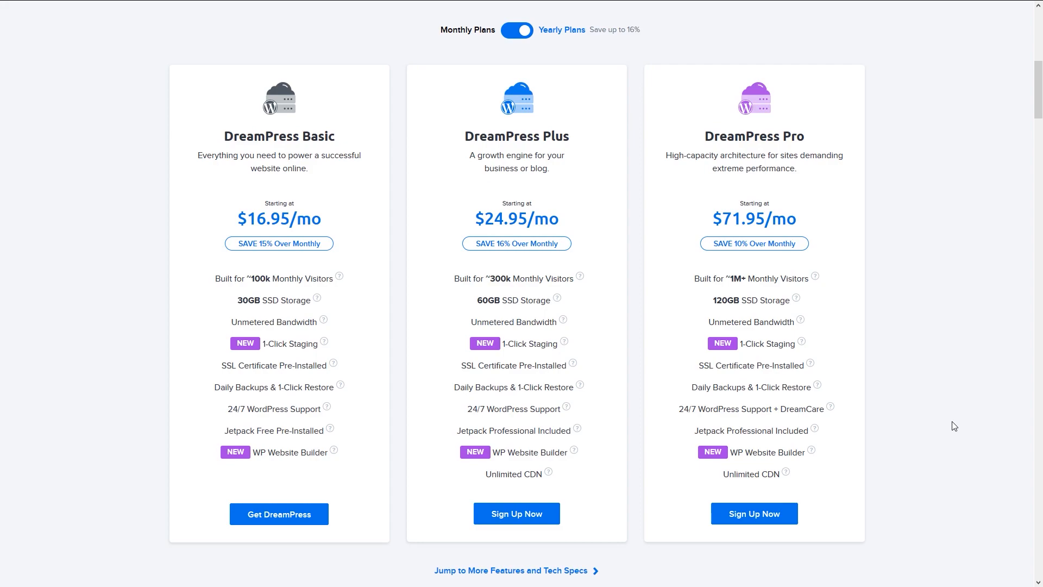
scroll(669, 474, down, 3)
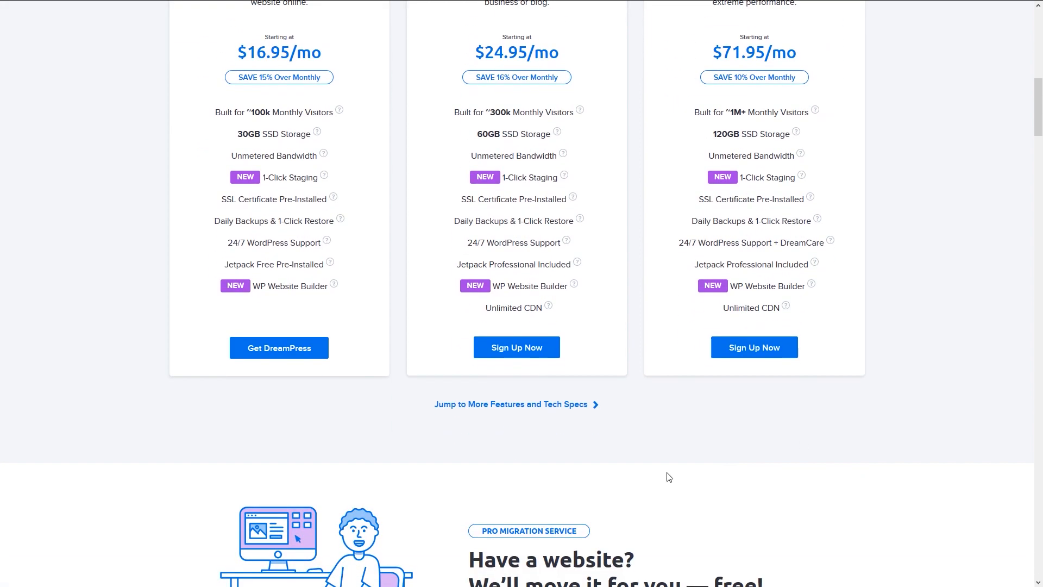
Jump to the detailed features and tech specs and compare the three DreamPress plans through the whole table
click(552, 407)
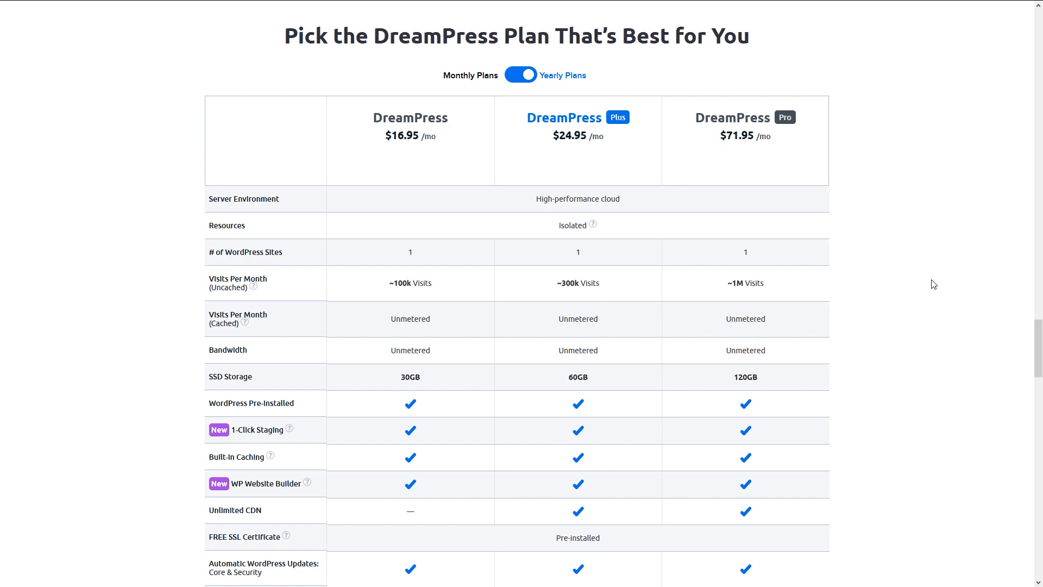
scroll(928, 283, down, 1)
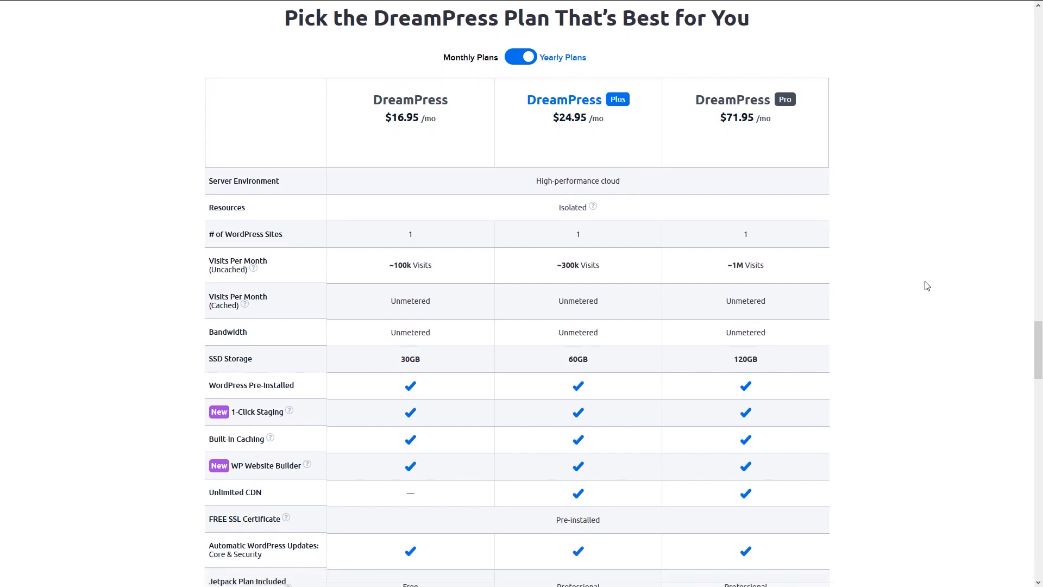
scroll(927, 286, down, 3)
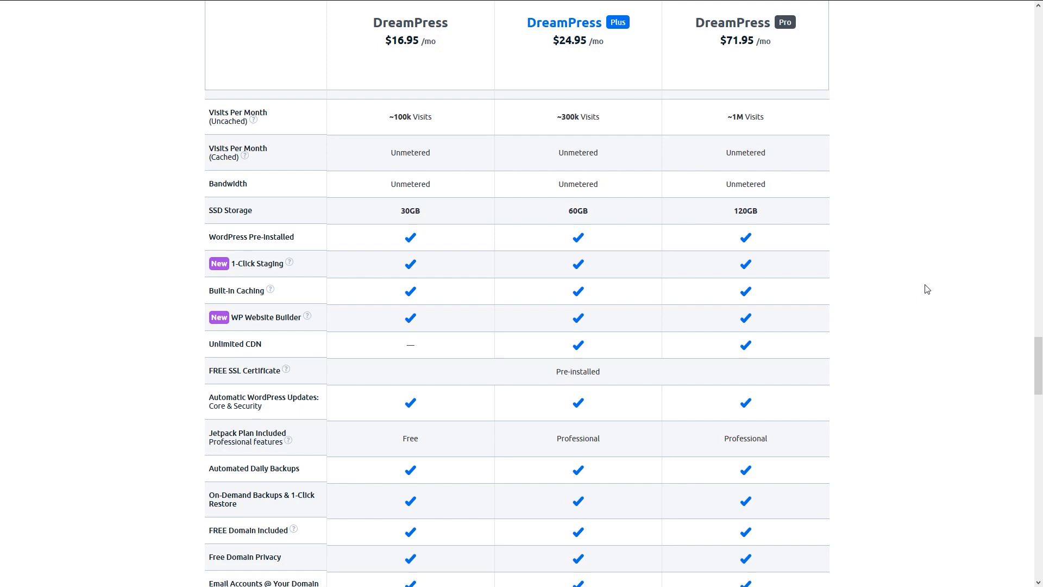
scroll(926, 289, down, 2)
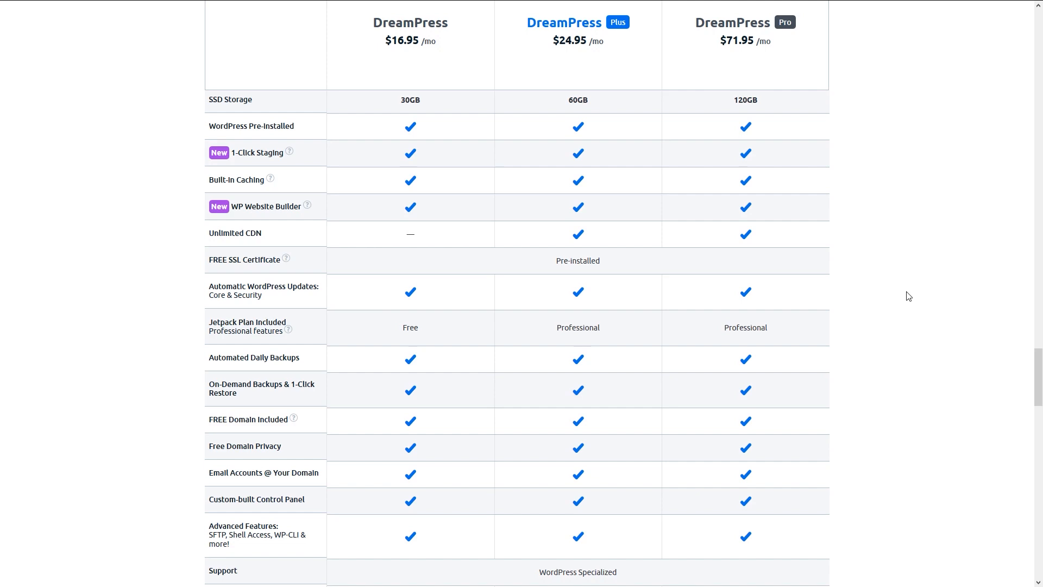
scroll(909, 296, down, 1)
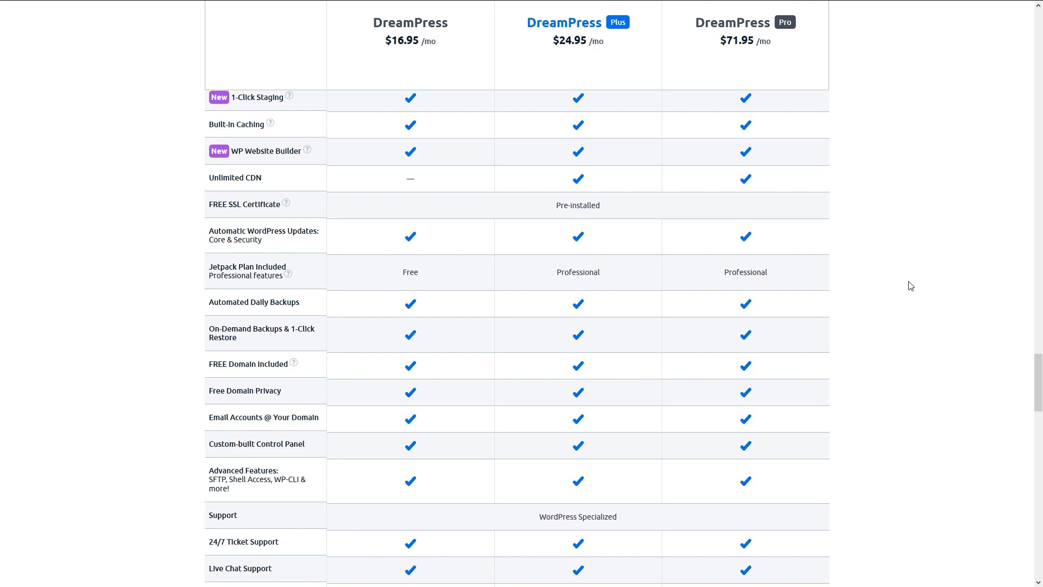
scroll(899, 274, down, 3)
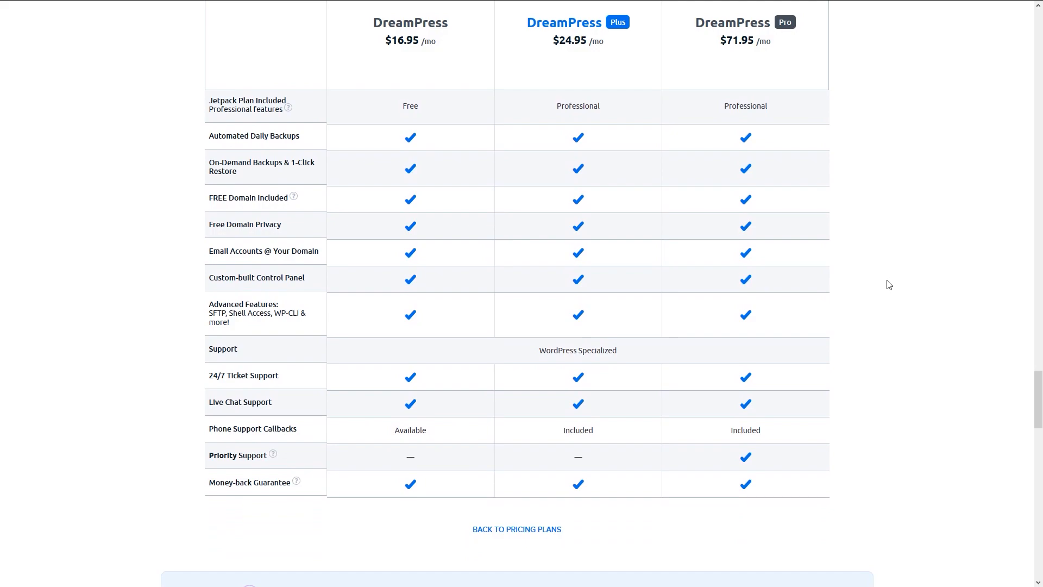
Go to the hosting control panel login and sign in with the prefilled account credentials
scroll(885, 294, up, 20)
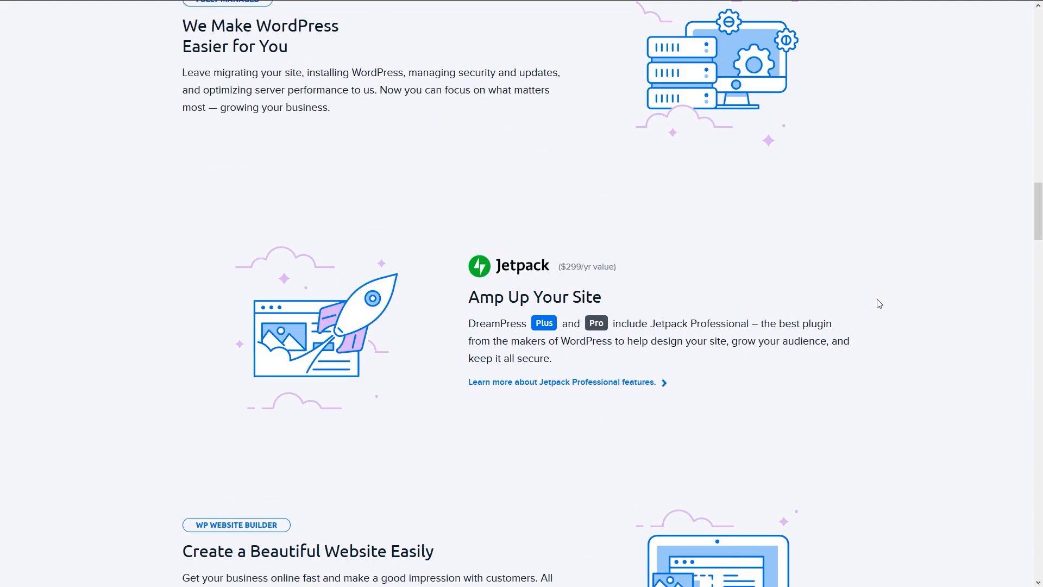
scroll(729, 340, up, 14)
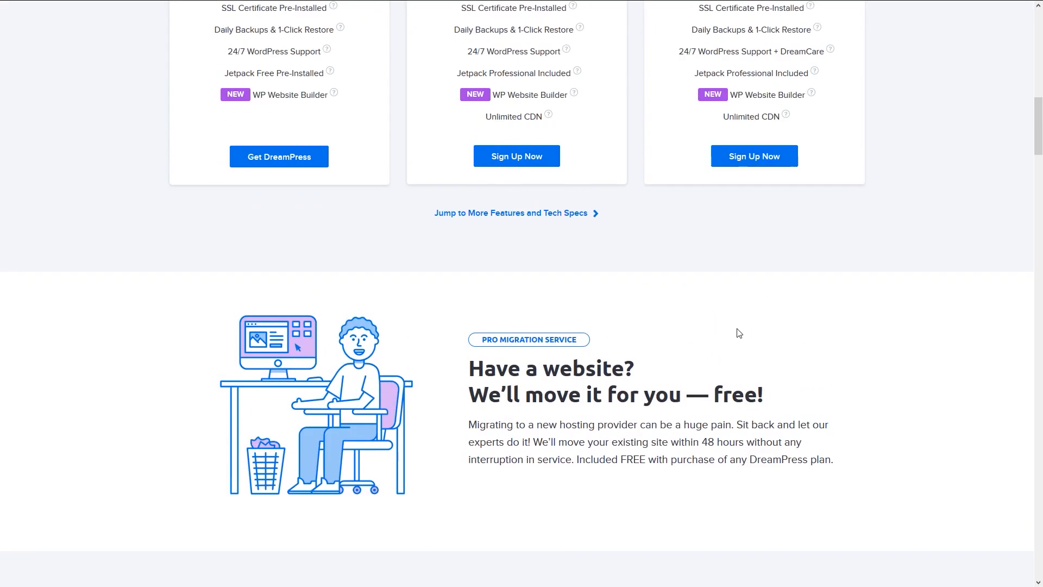
scroll(739, 332, up, 15)
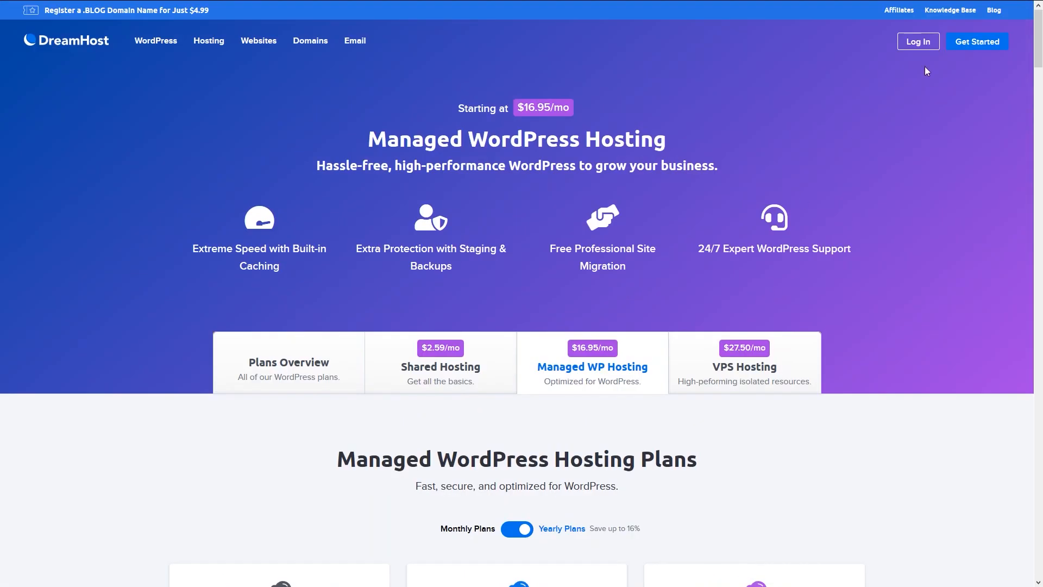
mouse_move(905, 51)
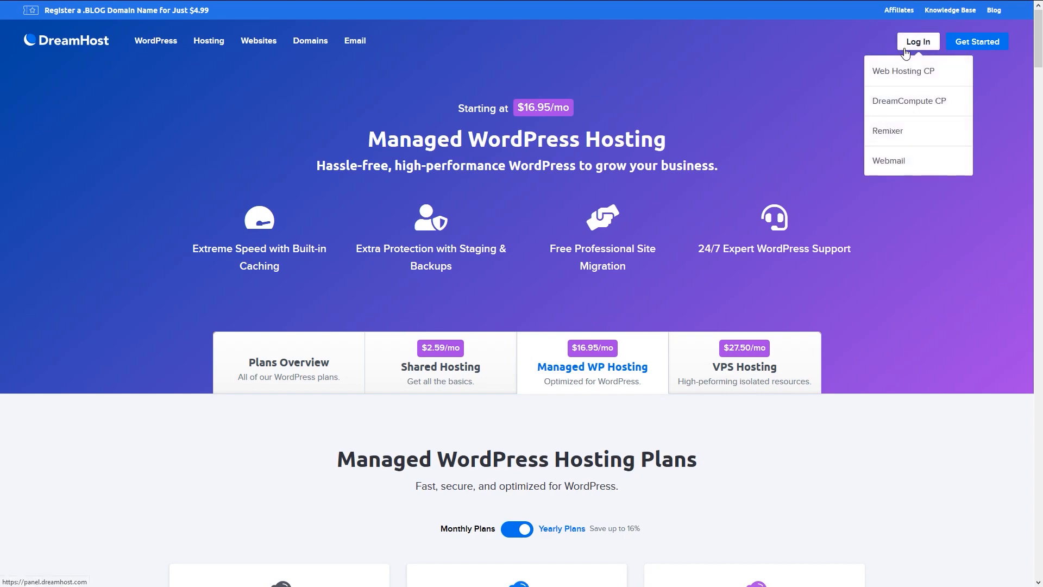
click(904, 51)
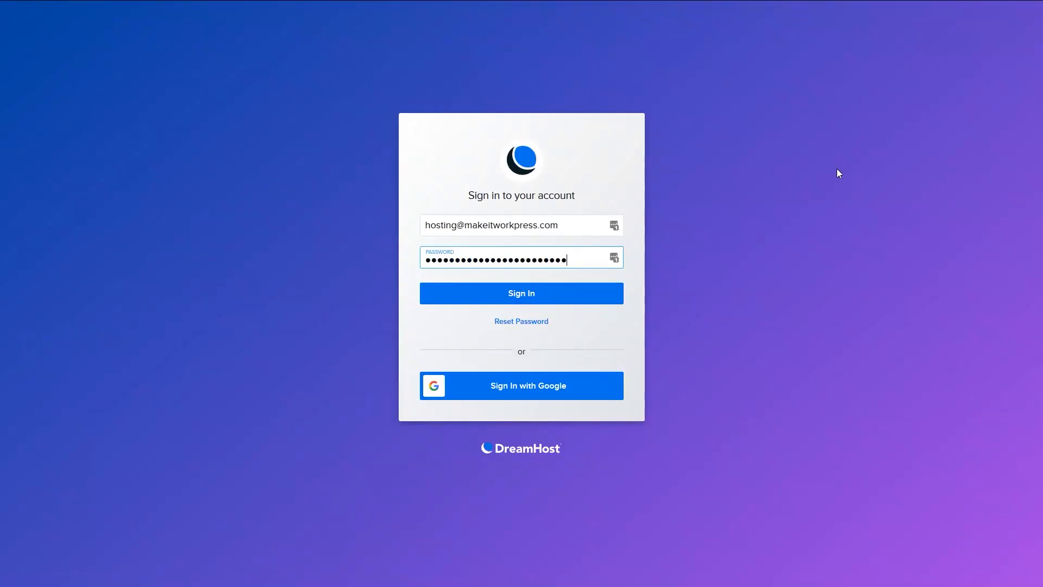
click(534, 296)
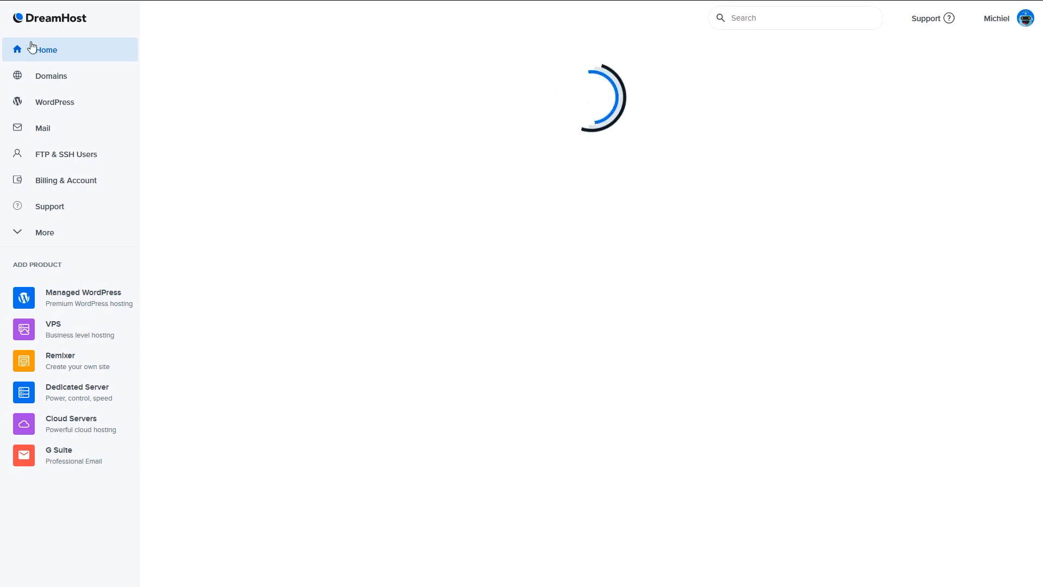
Look through the Manage Domains, SSL/TLS Certificates and One-Click Installs pages of the Domains section
click(65, 51)
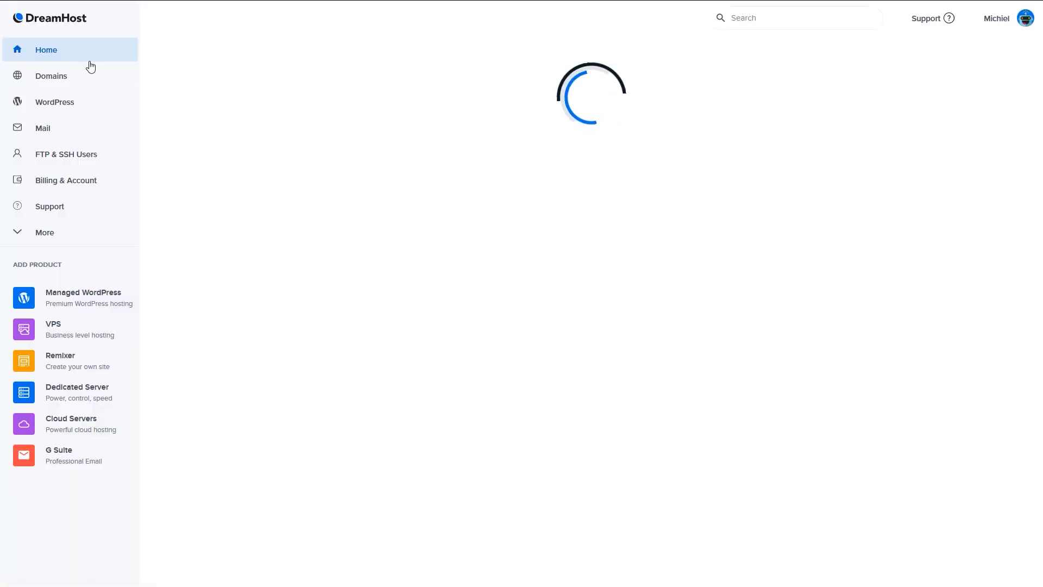
click(124, 79)
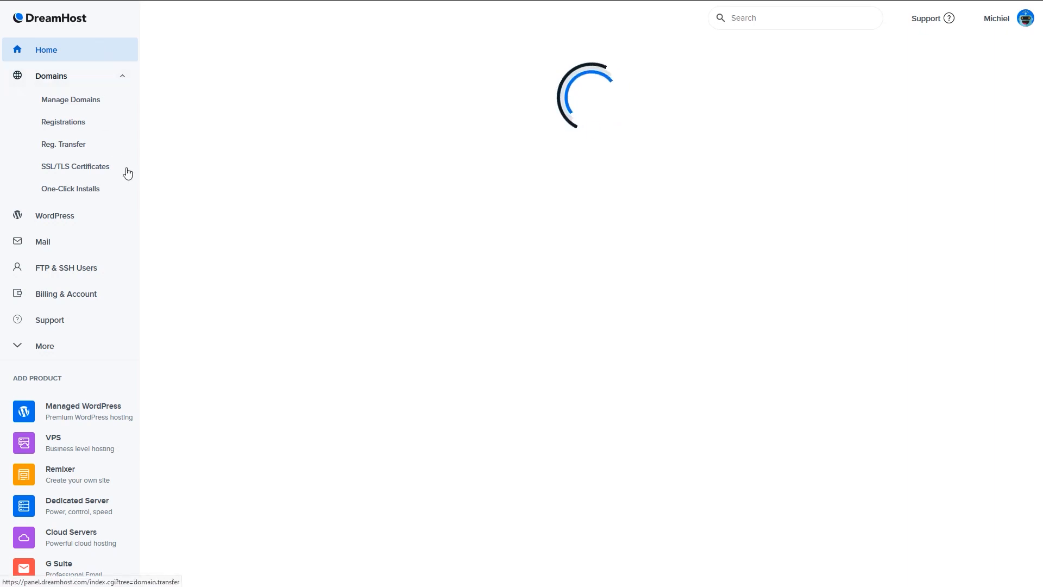
click(66, 80)
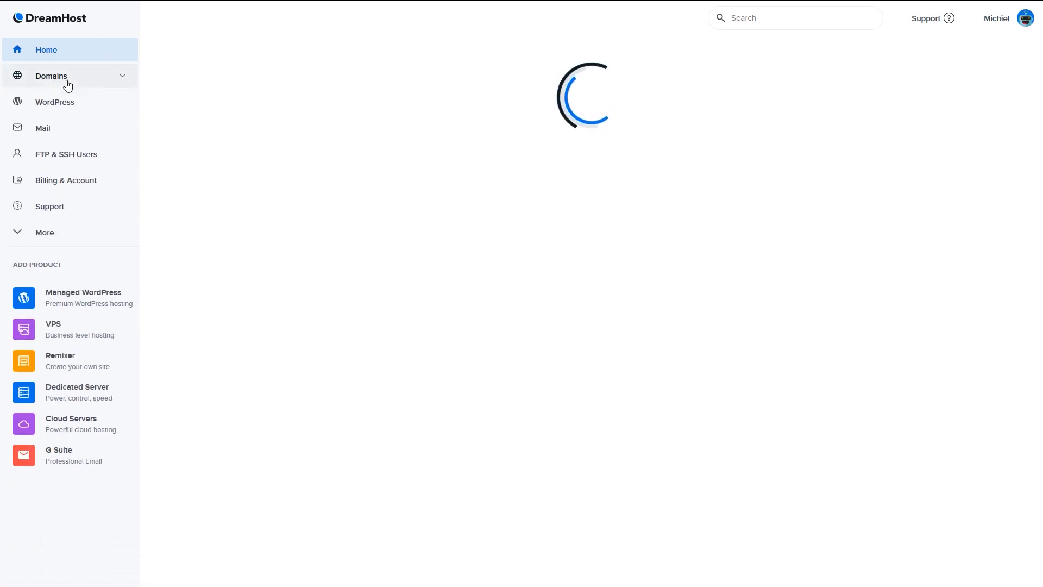
click(82, 79)
click(60, 102)
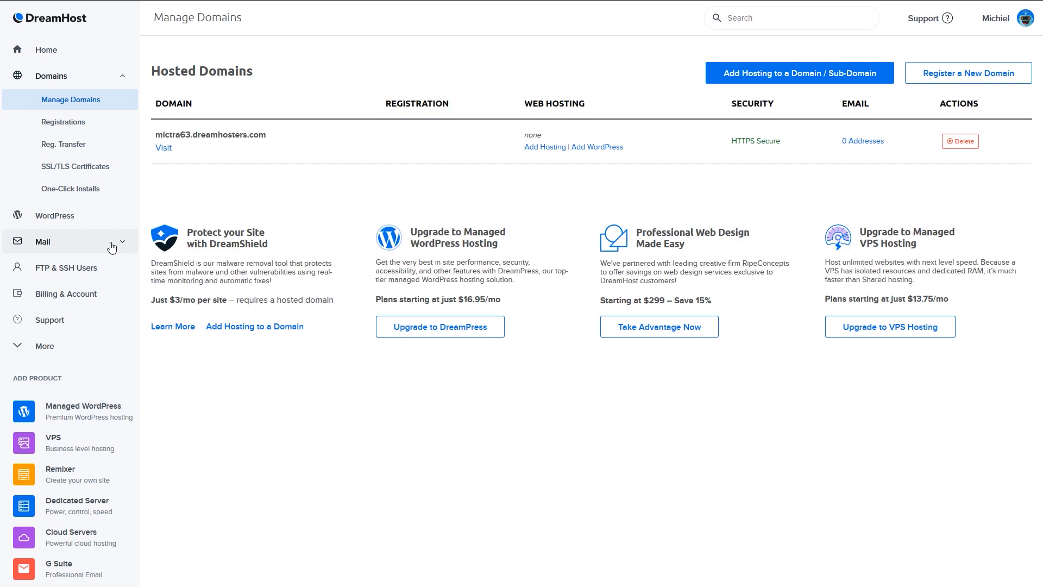
click(82, 168)
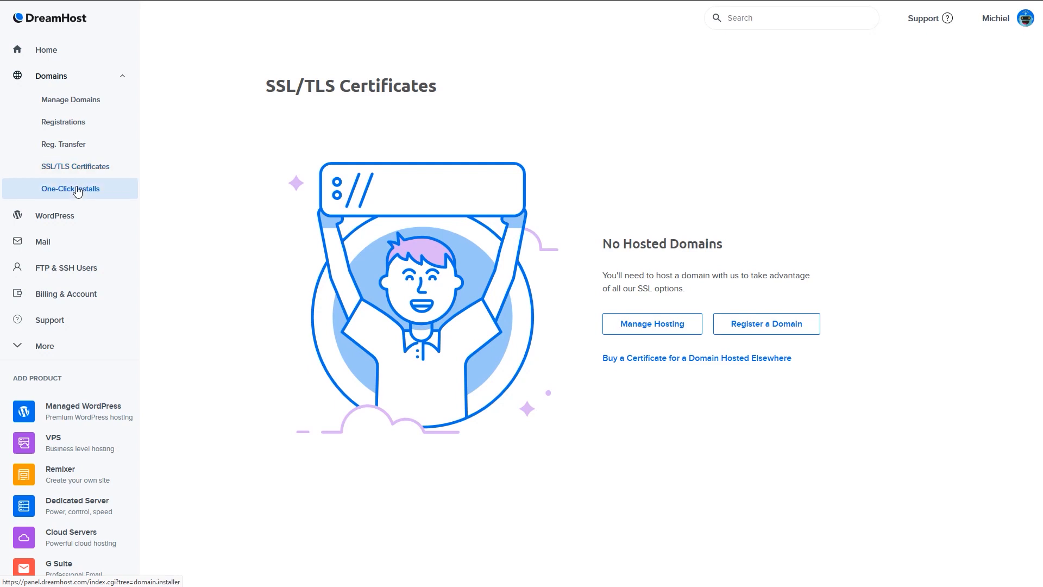
click(77, 190)
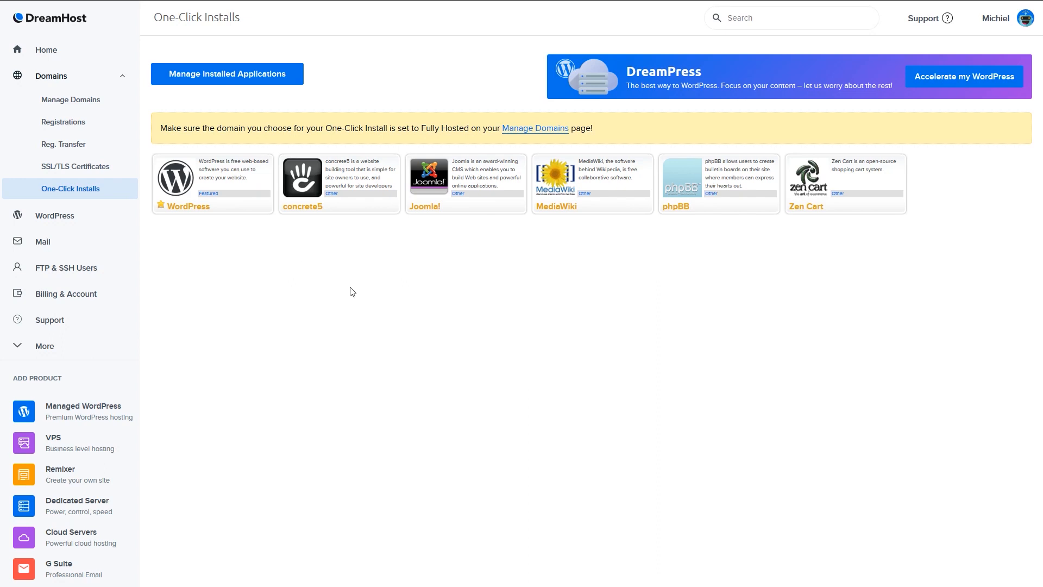
Switch to the WordPress section, open the DreamPress upgrade offer and read through its features and migration service
click(71, 218)
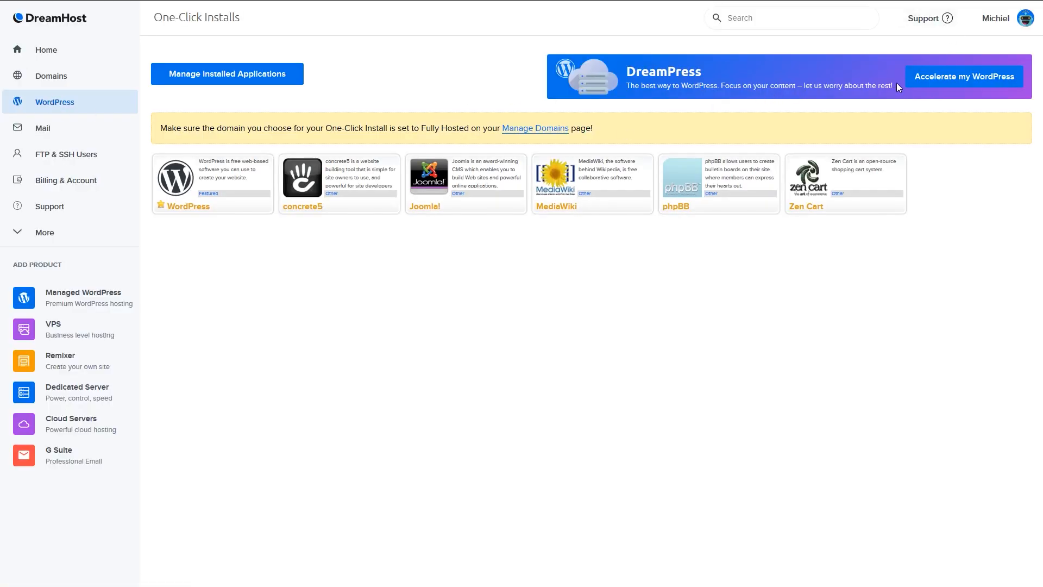
click(918, 81)
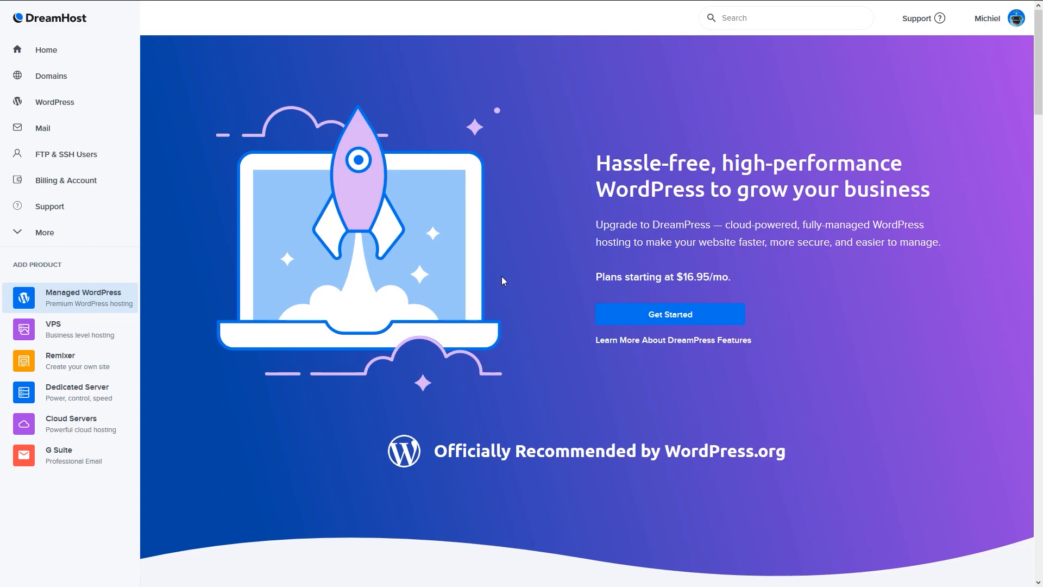
scroll(501, 277, down, 2)
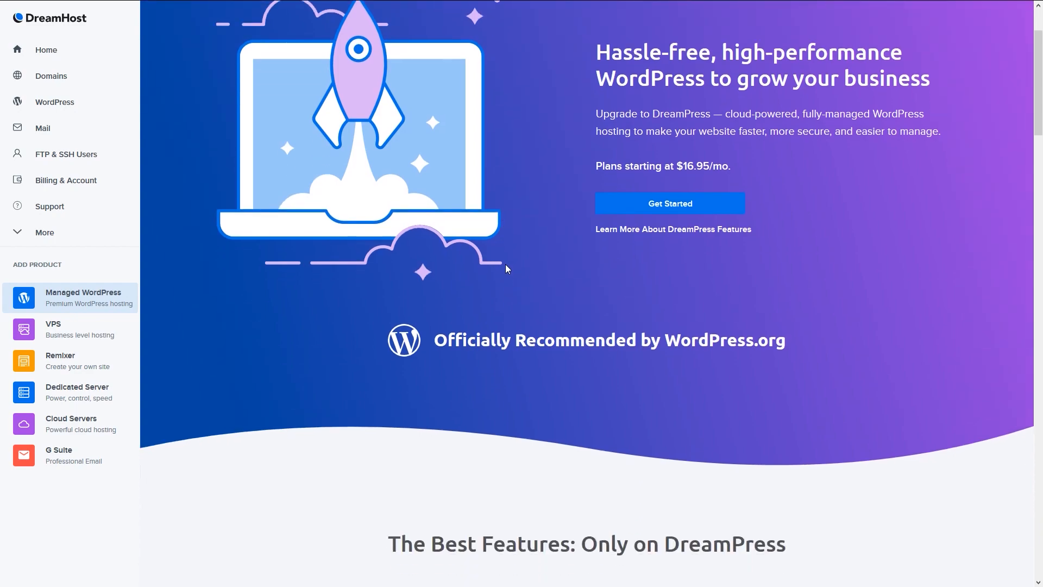
scroll(502, 264, down, 6)
scroll(508, 247, down, 5)
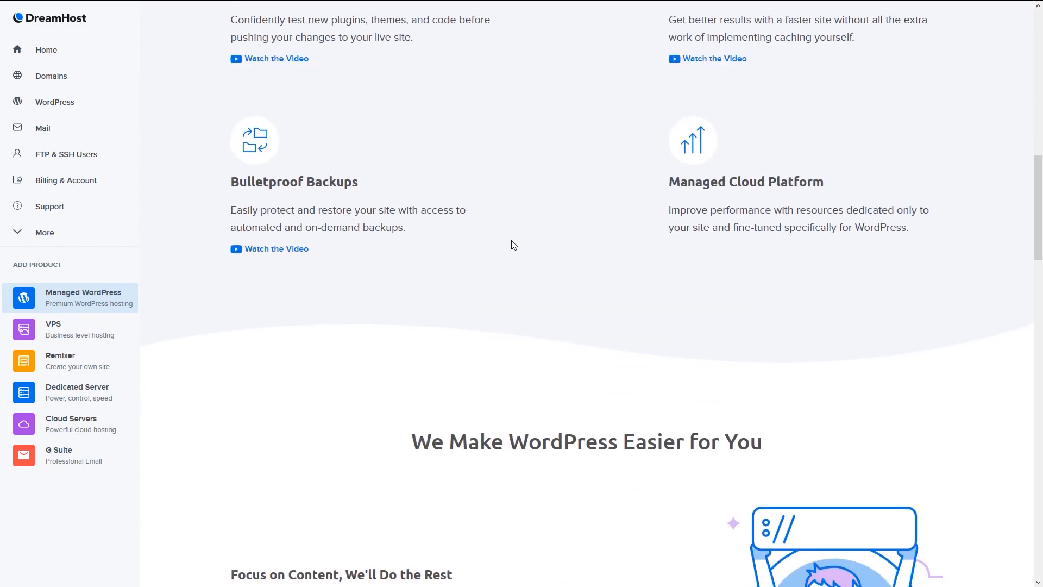
scroll(513, 244, down, 12)
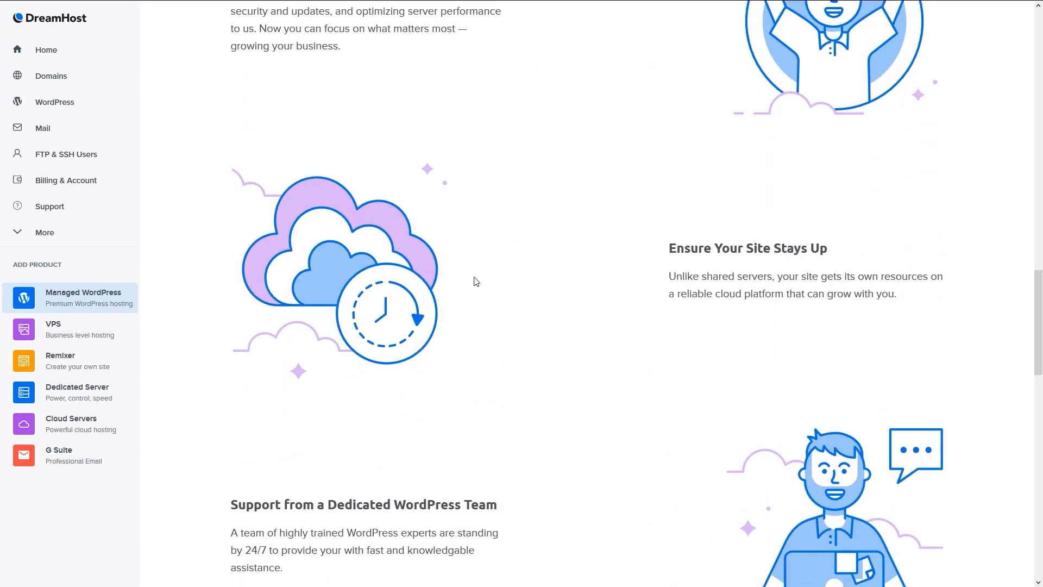
scroll(476, 278, down, 15)
scroll(483, 278, down, 5)
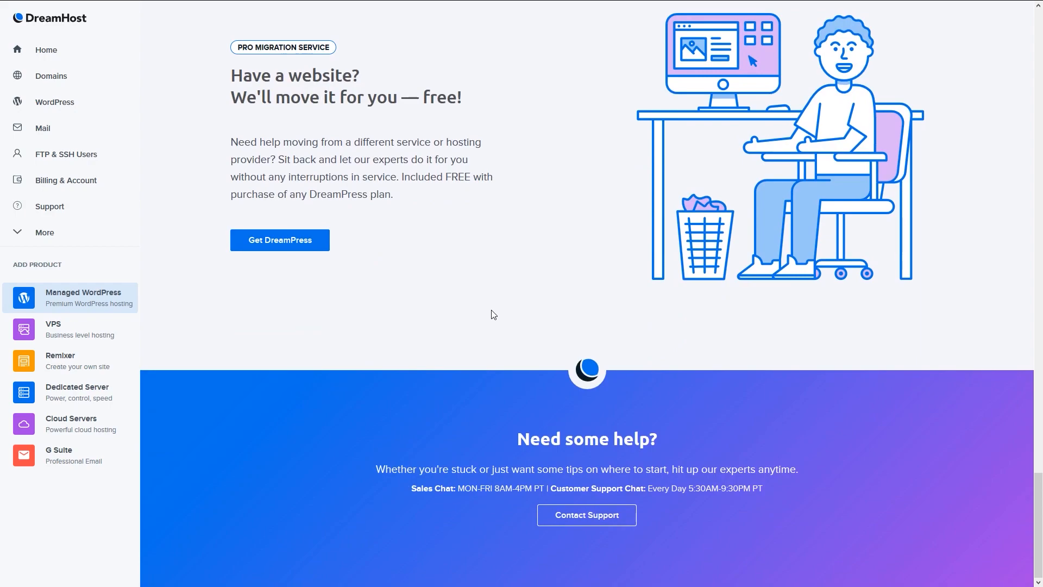
scroll(493, 316, up, 20)
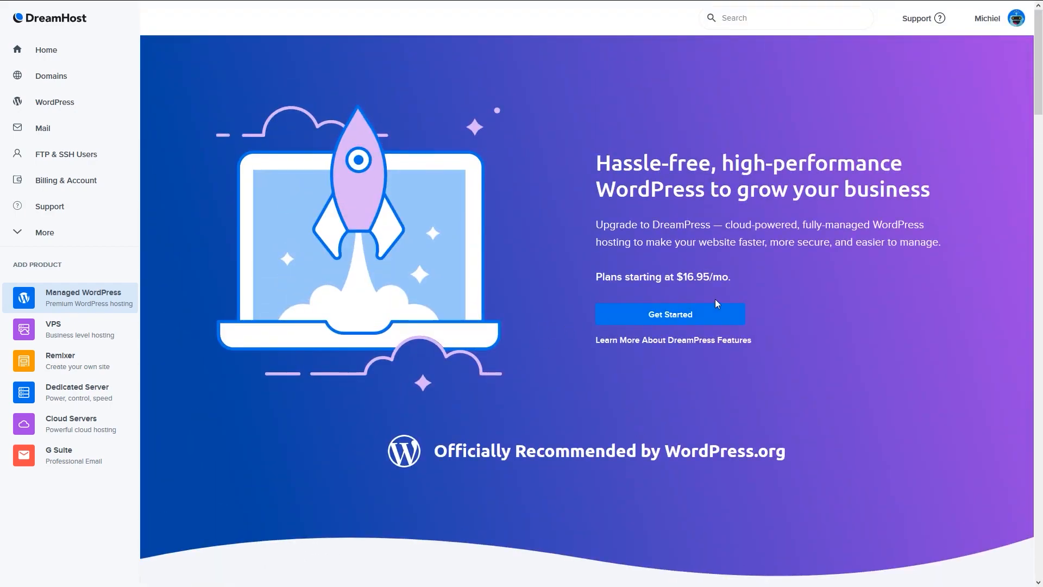
Start the DreamPress order and set its billing term to Monthly
click(660, 323)
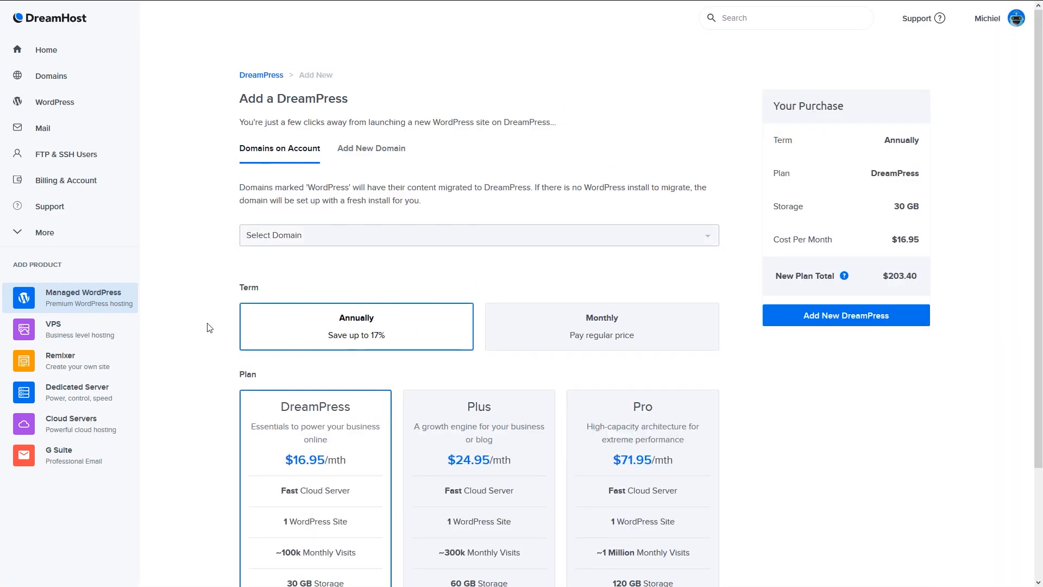
scroll(213, 342, down, 2)
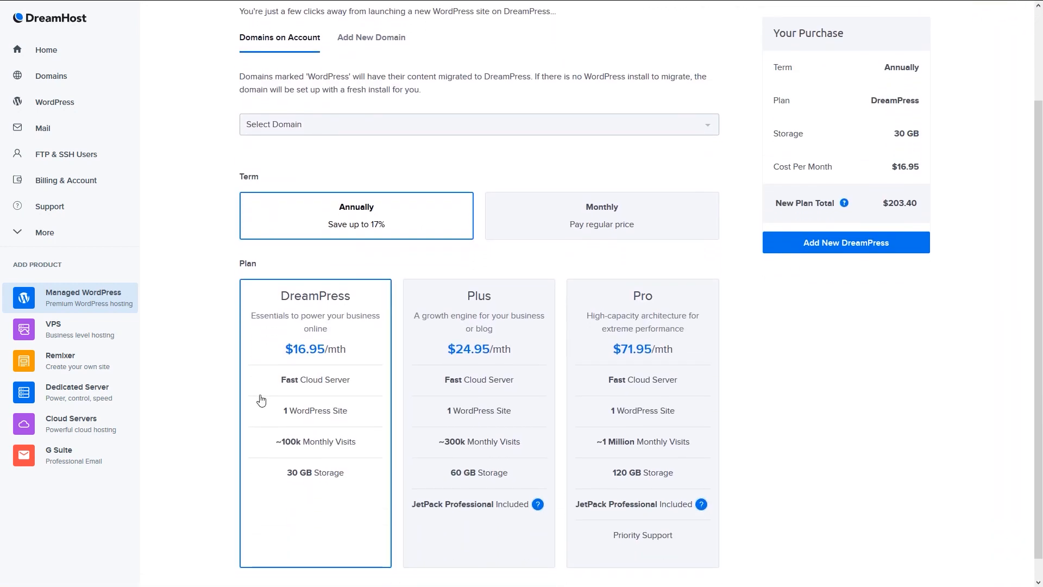
click(552, 273)
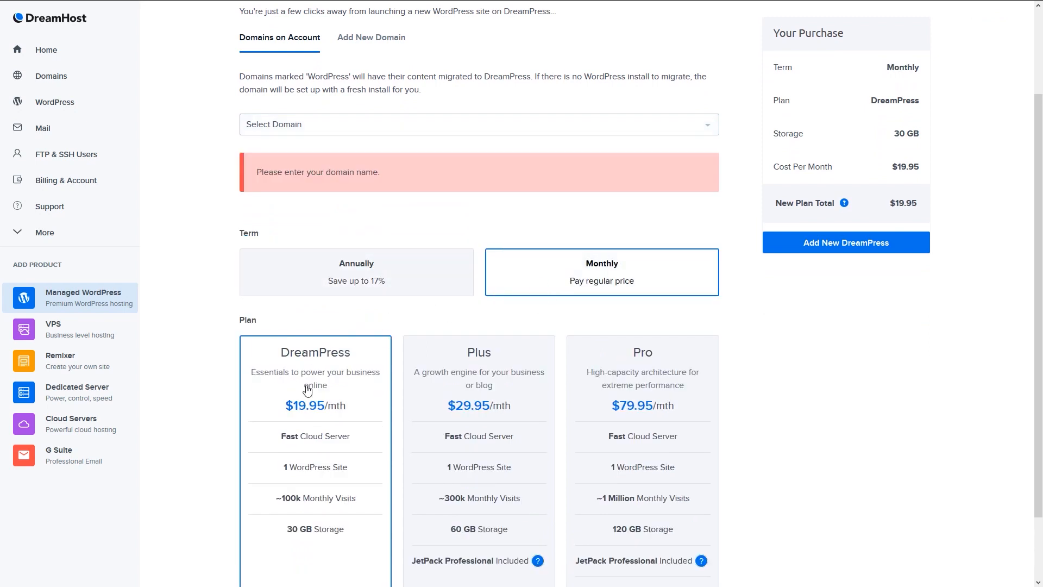
Look at the options for adding a new domain and return to the domains already on the account
scroll(228, 249, up, 1)
click(359, 94)
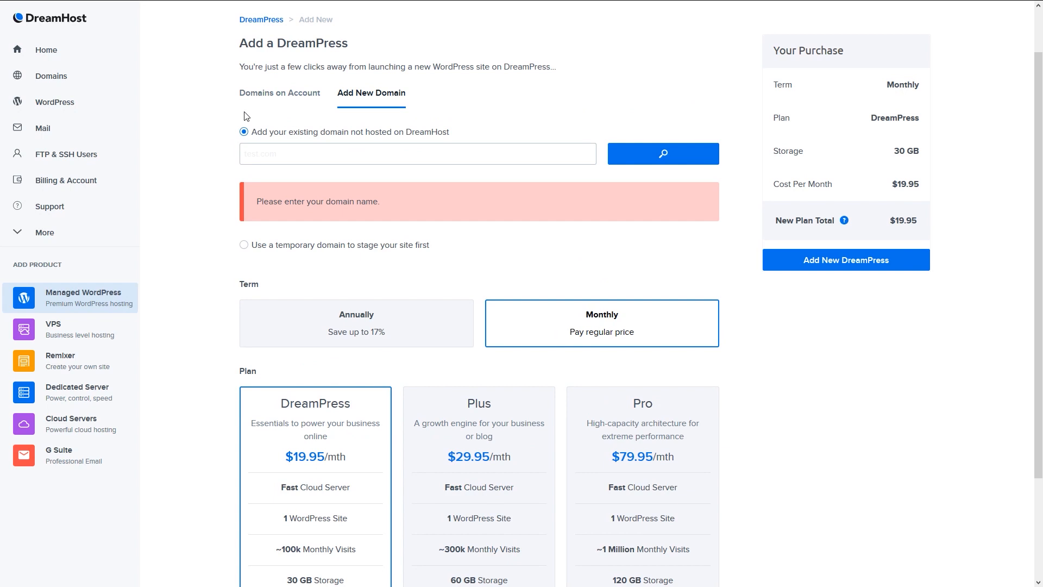
scroll(262, 130, up, 1)
click(266, 156)
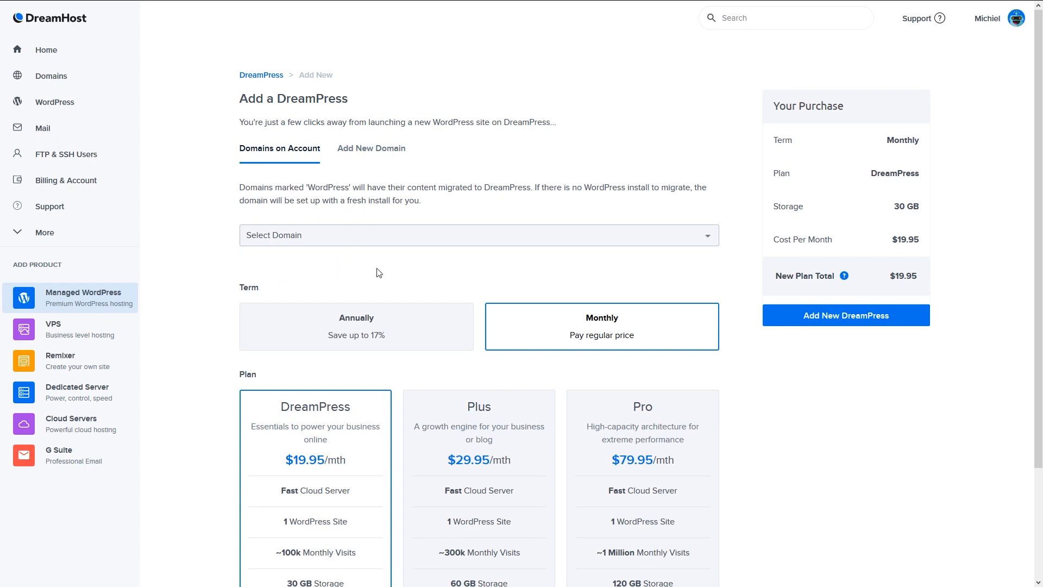
Choose to add a new domain, using a temporary dream.press domain to stage the site first
click(371, 149)
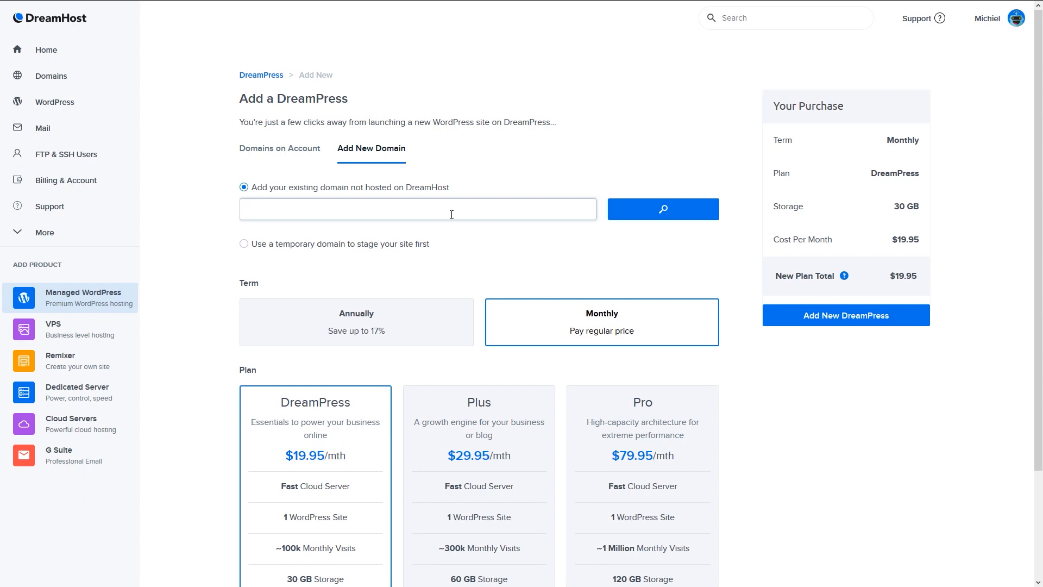
click(244, 244)
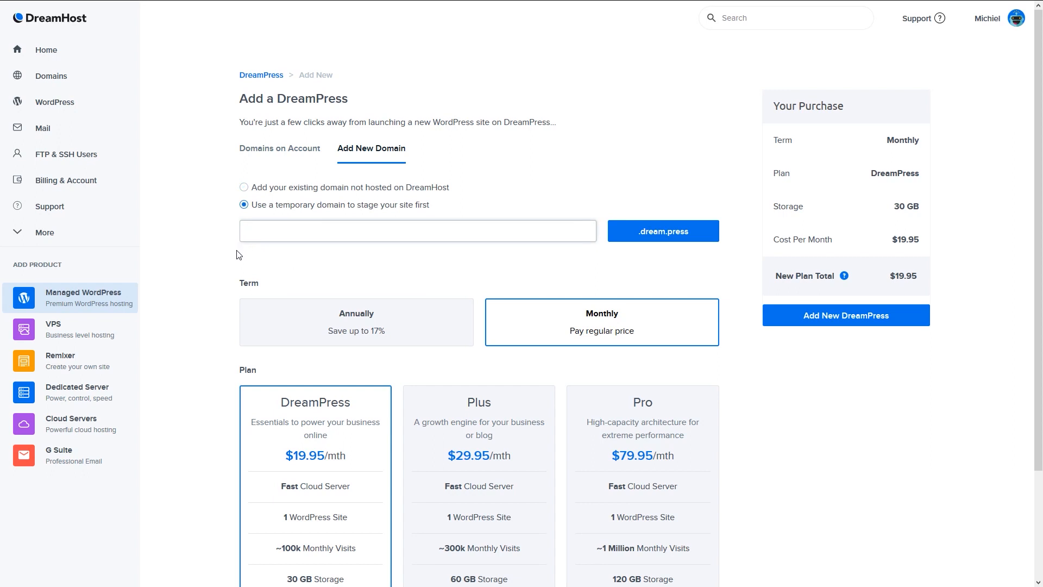
click(635, 242)
text(makeitwork)
key(BackSpace)
key(BackSpace)
key(BackSpace)
key(BackSpace)
key(BackSpace)
key(BackSpace)
key(BackSpace)
key(BackSpace)
key(BackSpace)
key(BackSpace)
Enter miw as the temporary domain name, confirm it and submit the order for the new monthly DreamPress
text(miw)
scroll(262, 326, down, 2)
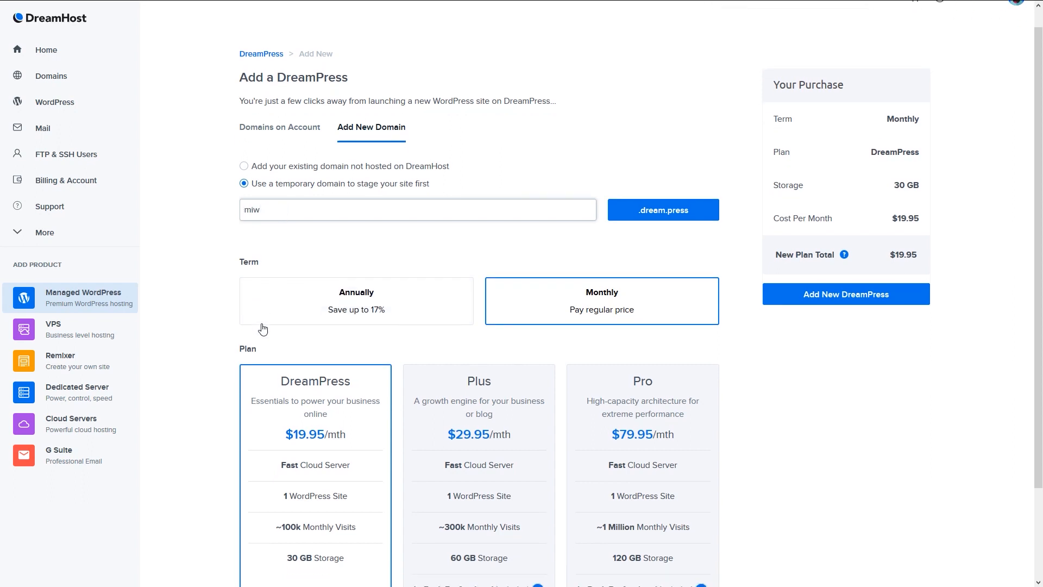
scroll(260, 326, down, 1)
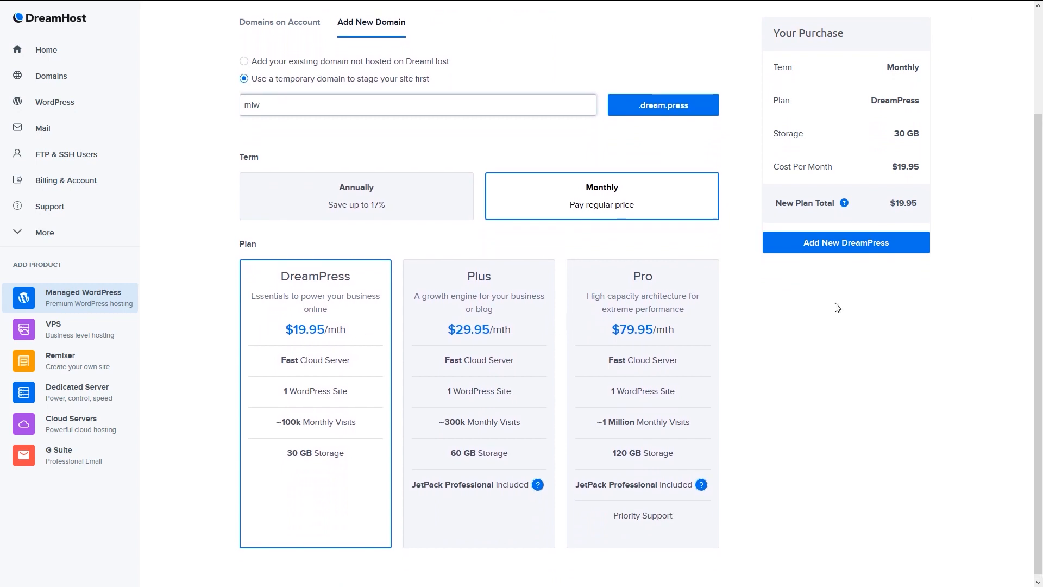
scroll(831, 302, up, 3)
click(837, 299)
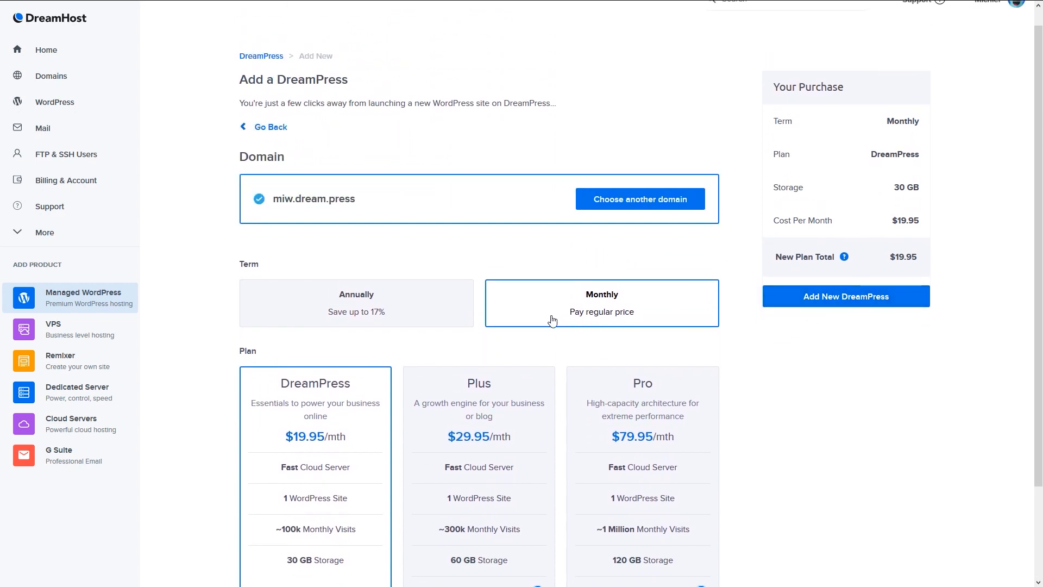
click(851, 301)
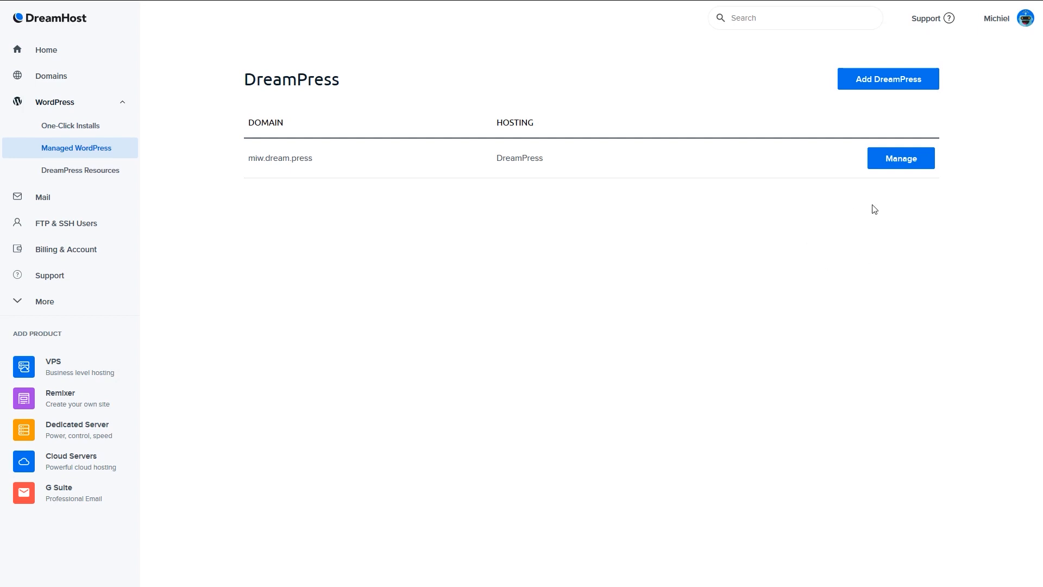
Open the management page of miw.dream.press and briefly show, then hide, the file upload and database credentials
click(902, 161)
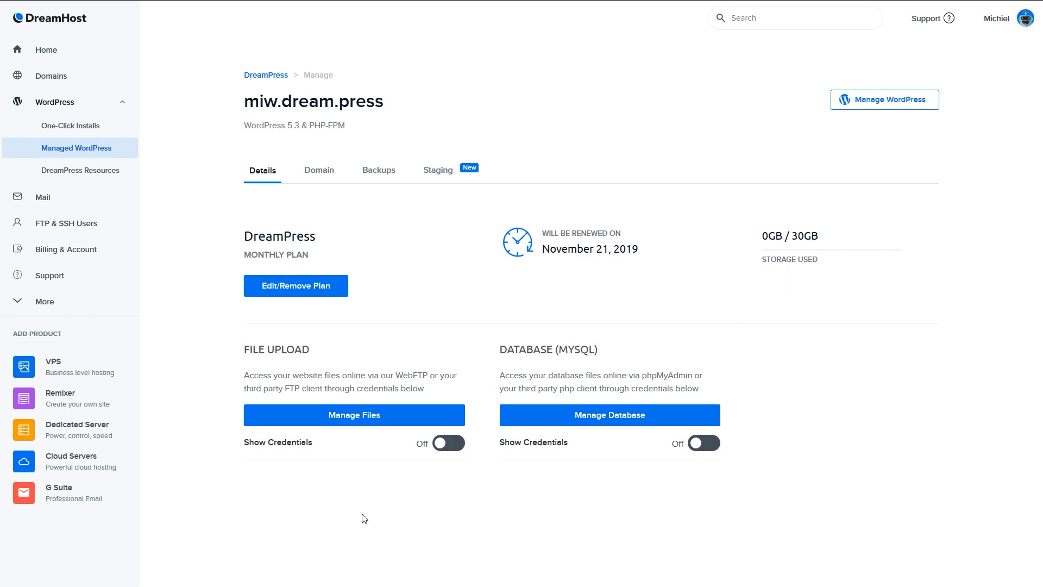
click(455, 444)
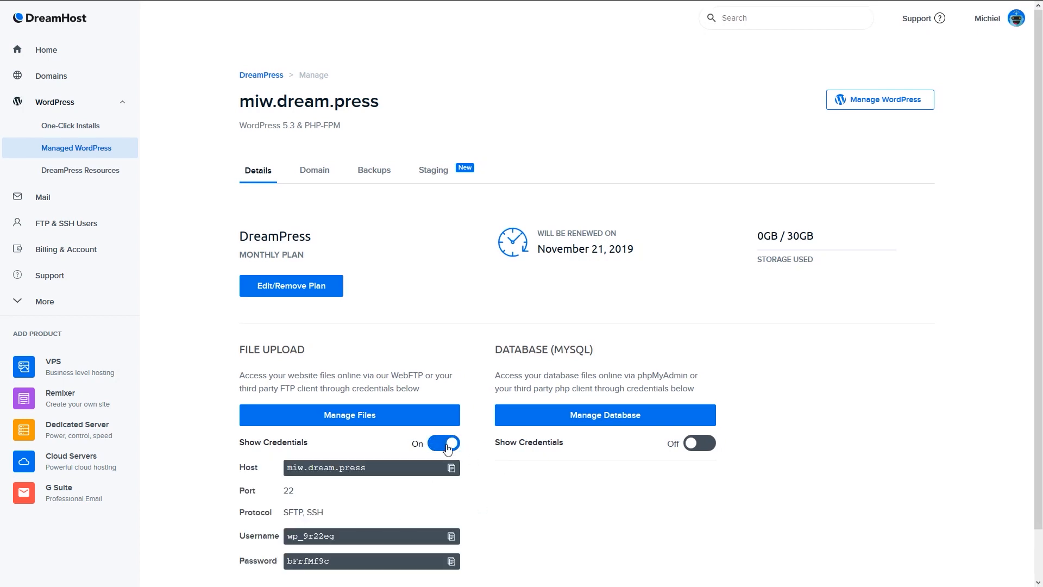
click(447, 449)
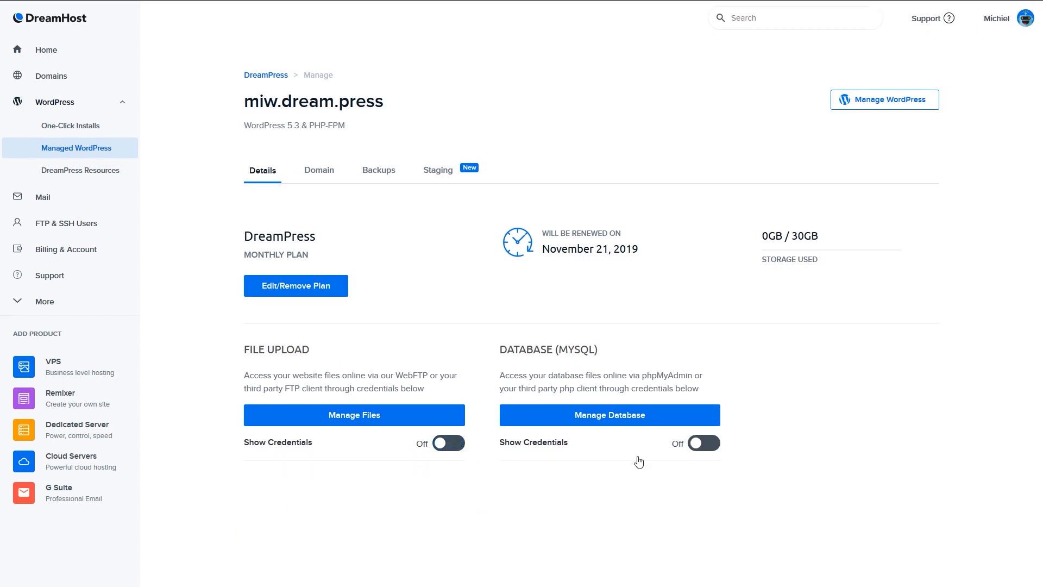
click(706, 444)
click(710, 449)
View the temporary and existing domain options for changing the domain of miw.dream.press
click(316, 176)
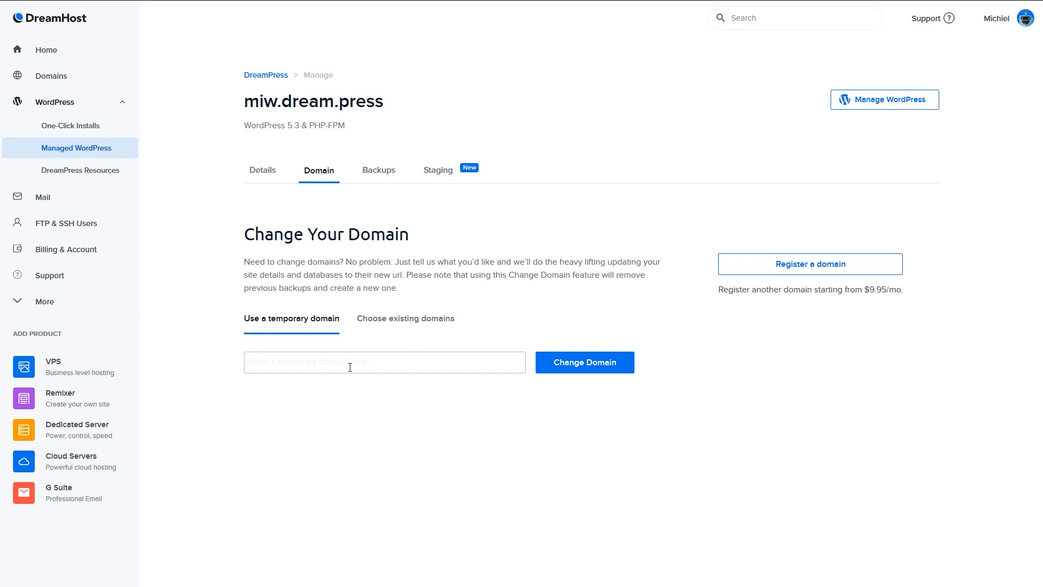
click(383, 319)
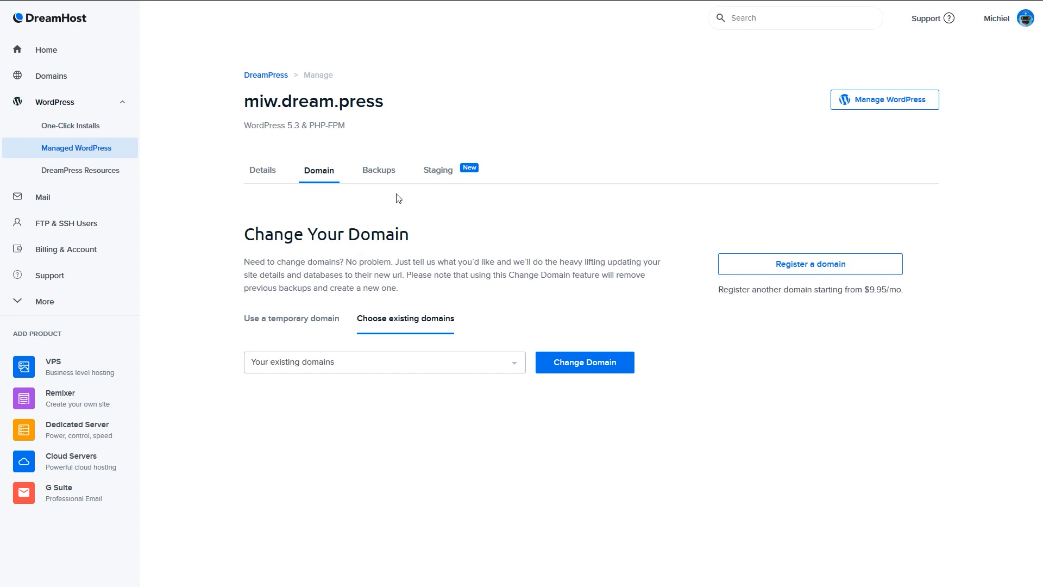
Create a manual backup of the miw.dream.press site
click(385, 177)
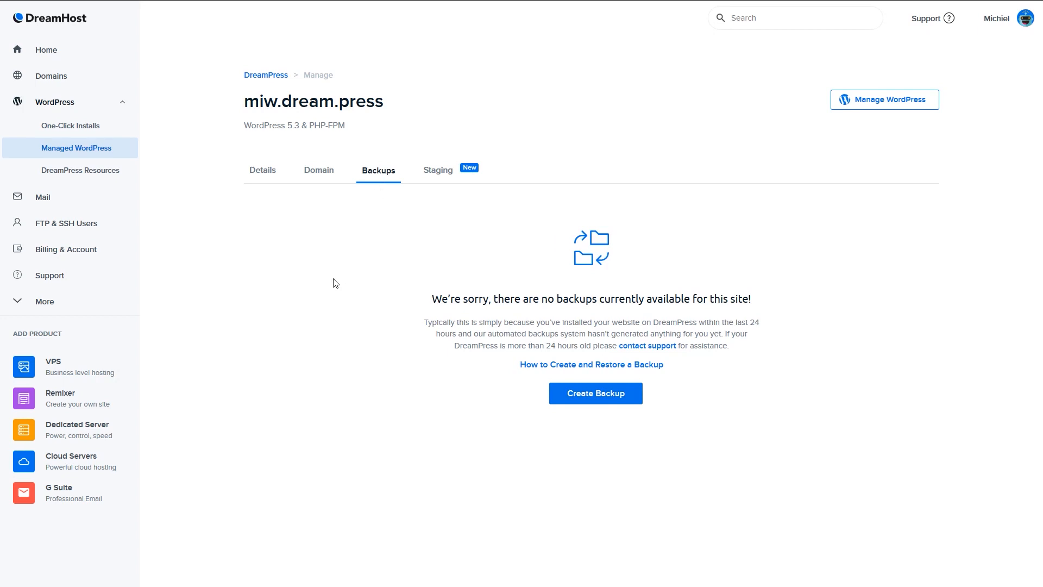
click(590, 398)
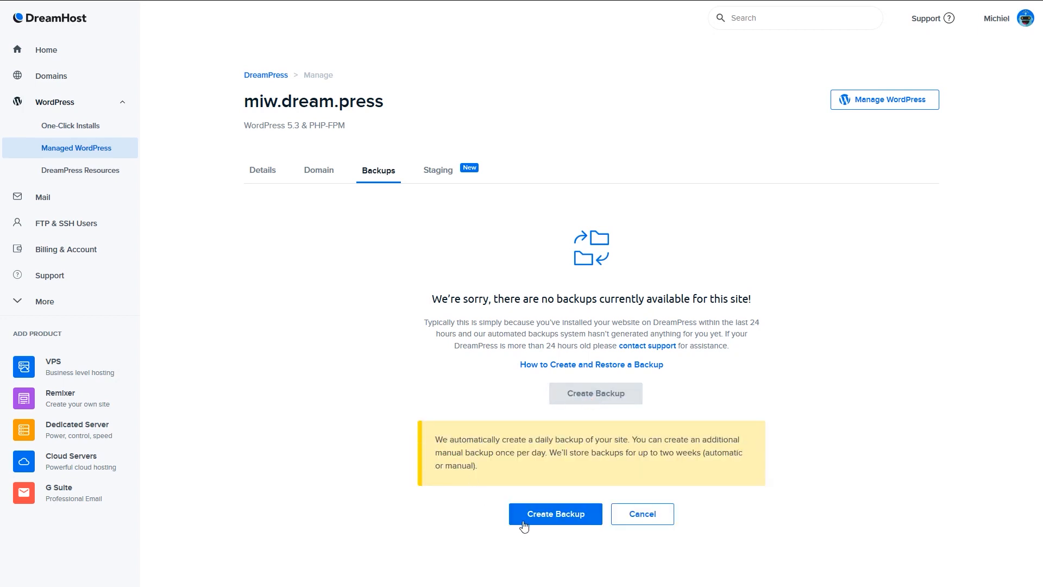
click(554, 518)
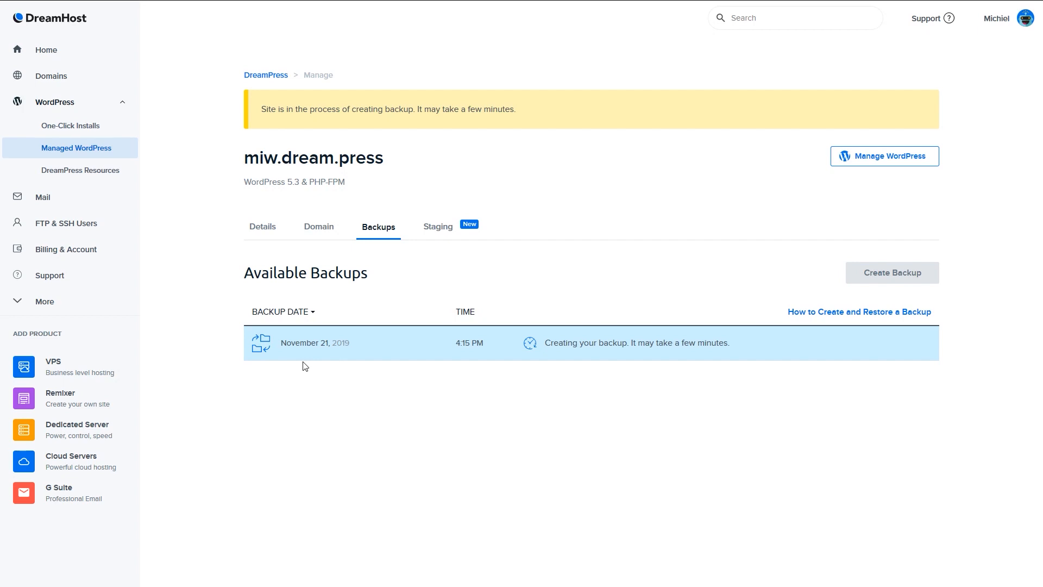
Examine the One-Click Staging page, check the site's details and backups, and return to staging
click(437, 226)
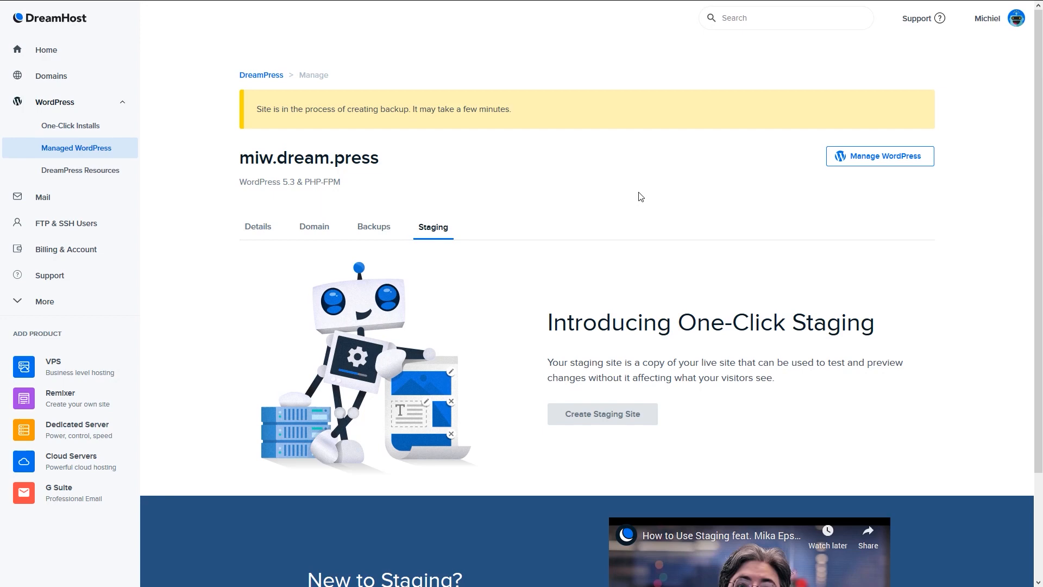
scroll(645, 240, down, 1)
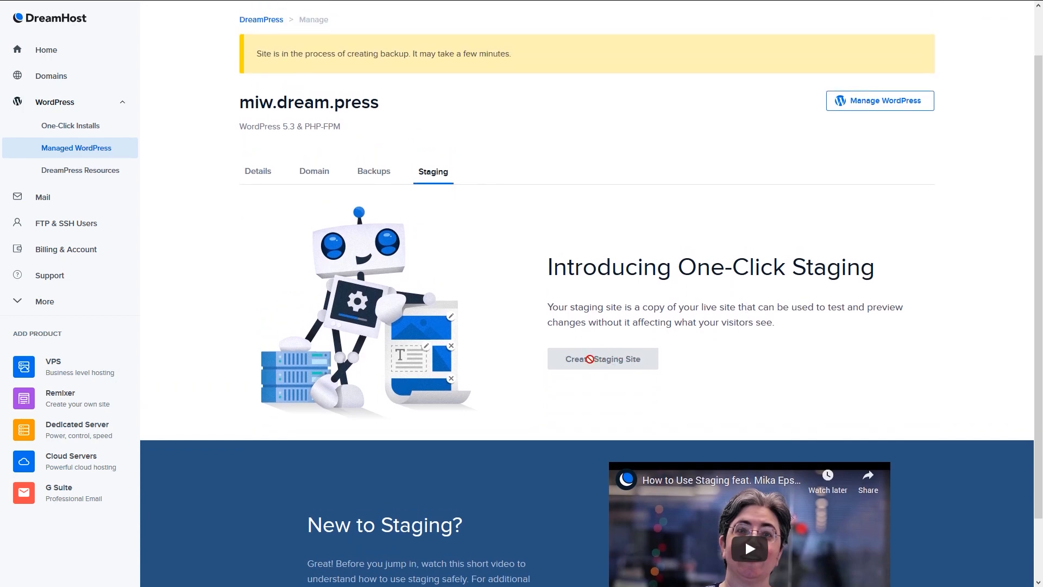
scroll(594, 359, up, 1)
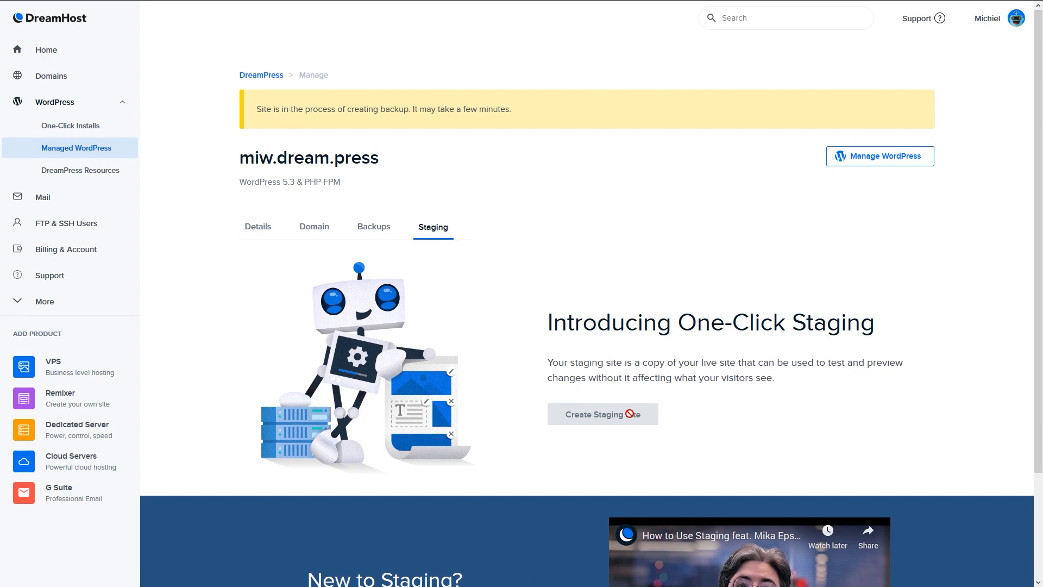
scroll(491, 402, down, 2)
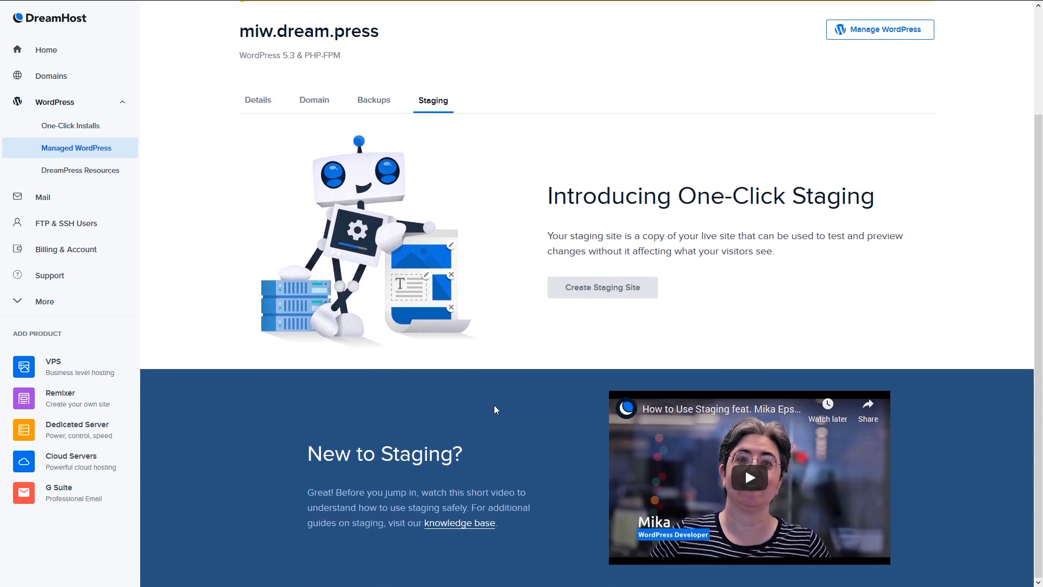
scroll(493, 405, up, 2)
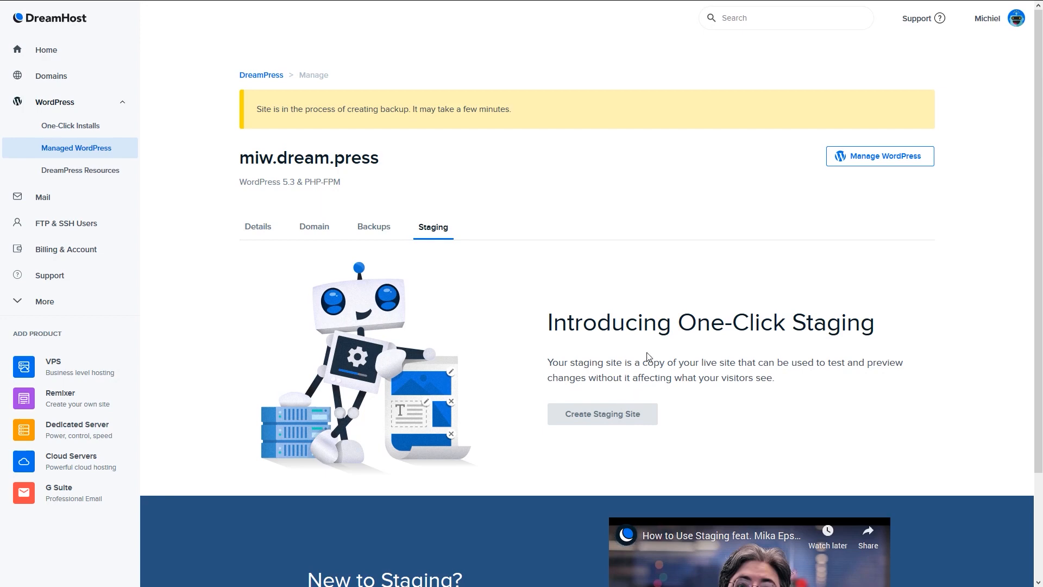
click(268, 237)
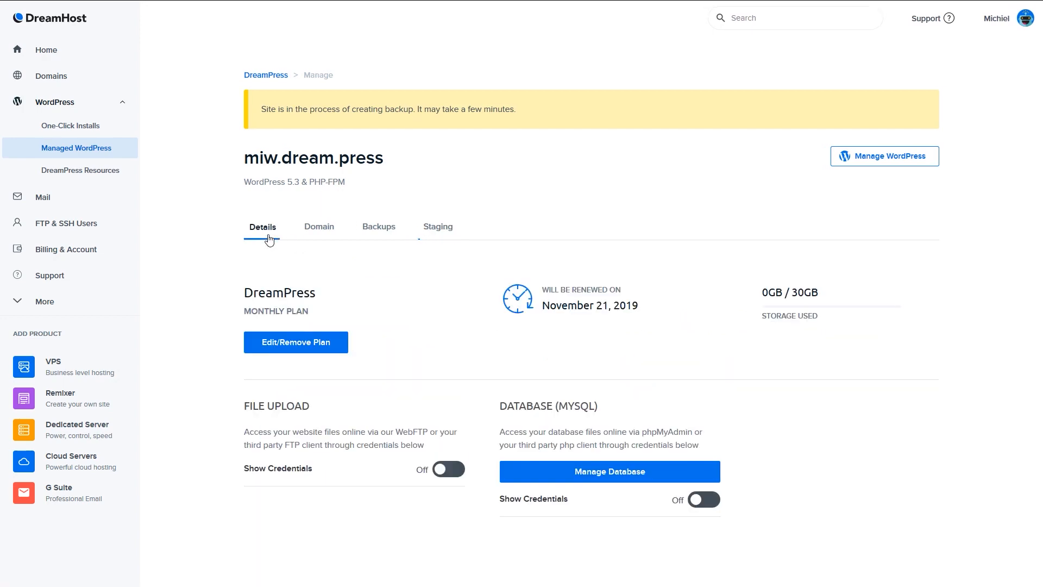
click(395, 231)
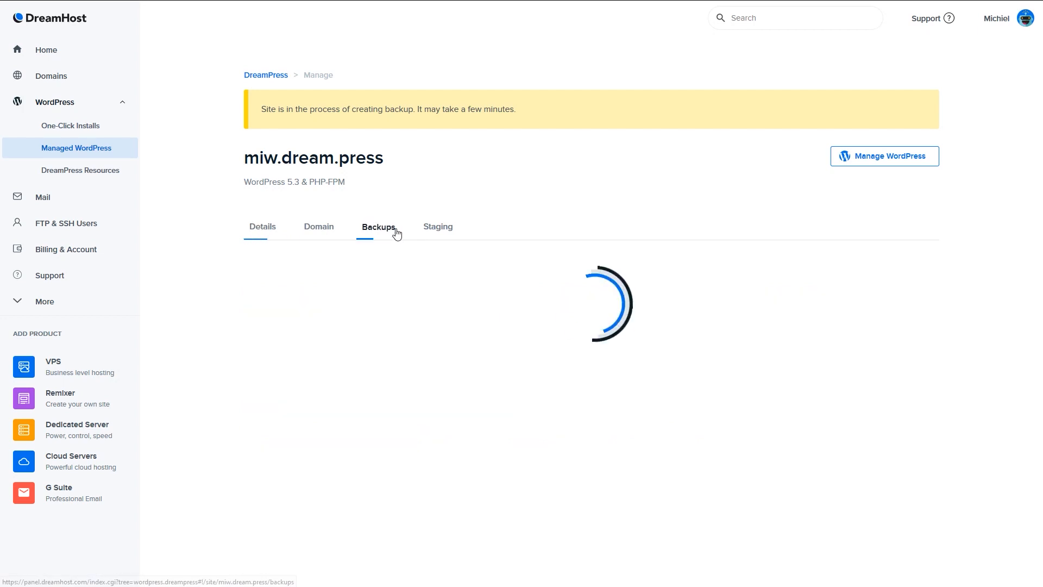
click(450, 232)
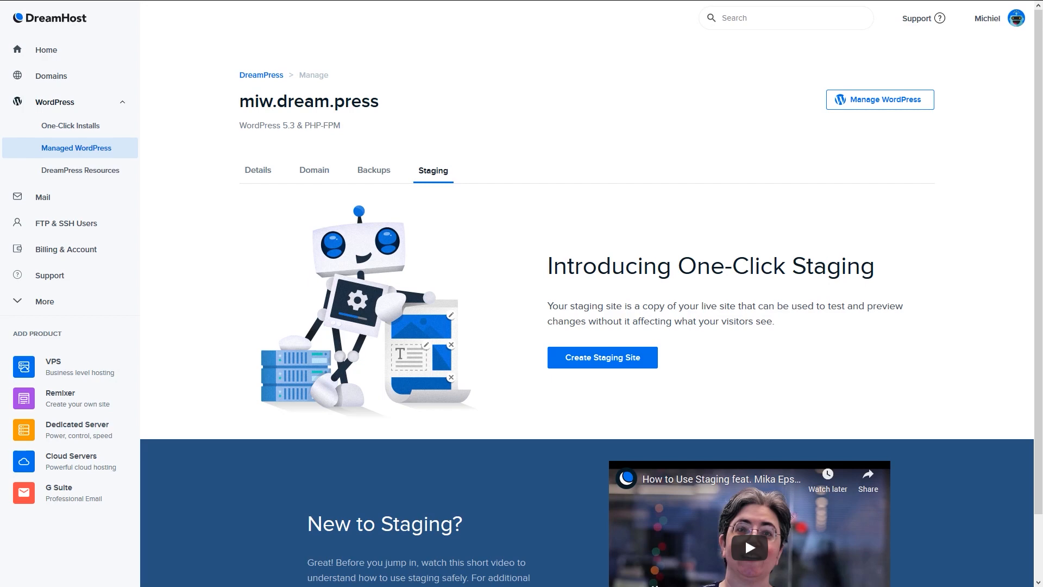
Return to the site's plan details and open its WordPress management
click(254, 175)
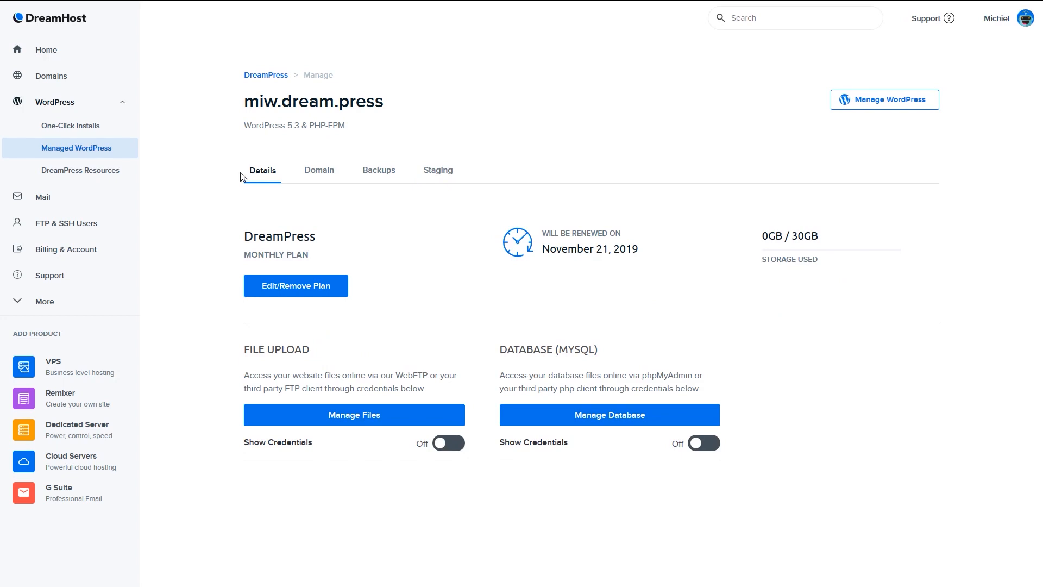
click(861, 105)
Change the site's domain to the existing domain mictra63.dreamhosters.com and confirm the change
click(318, 172)
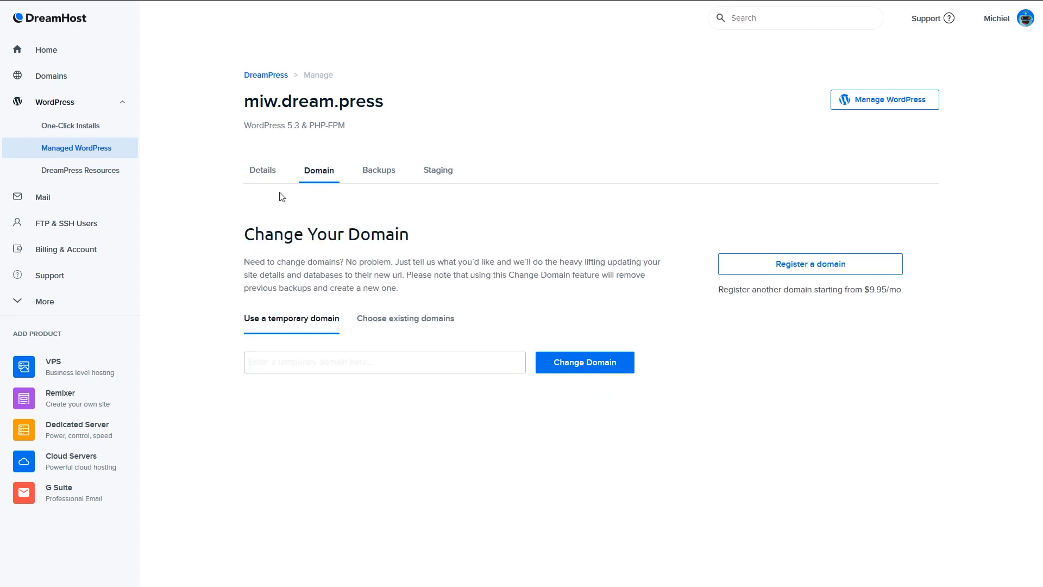
click(416, 320)
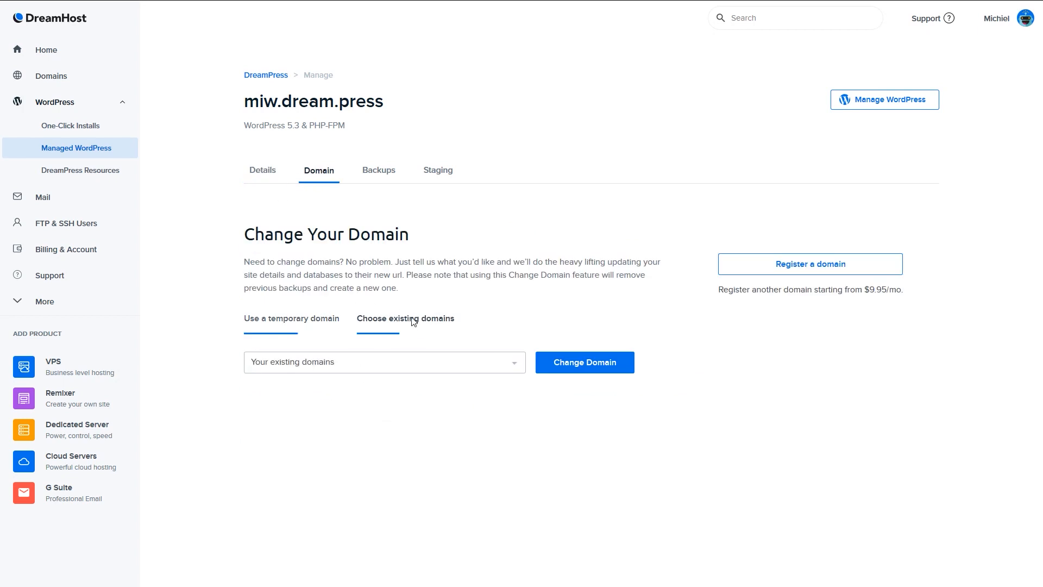
click(347, 363)
click(310, 403)
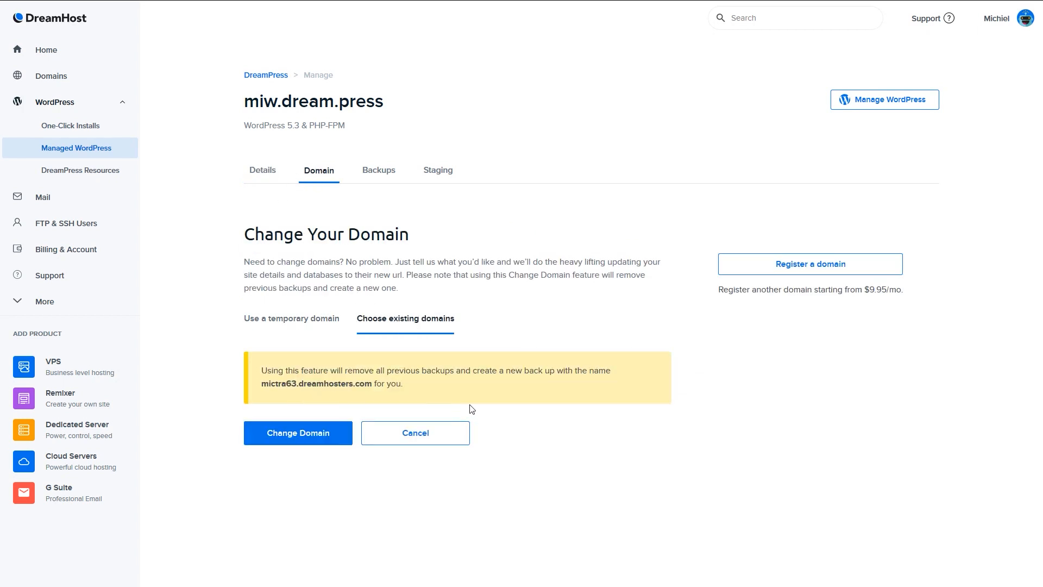
click(299, 447)
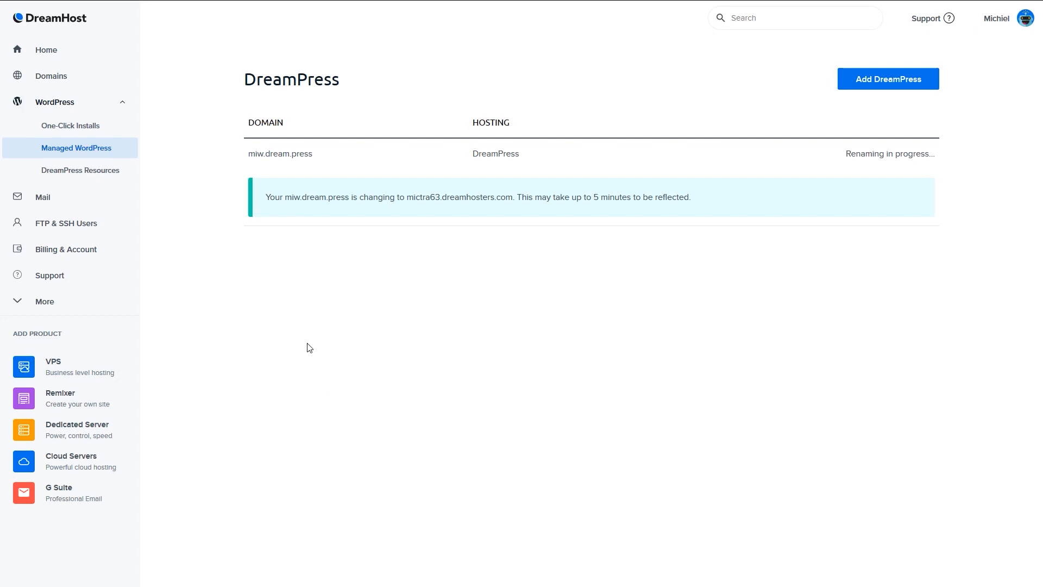
Go to email management and open the form for creating a new email address
click(64, 199)
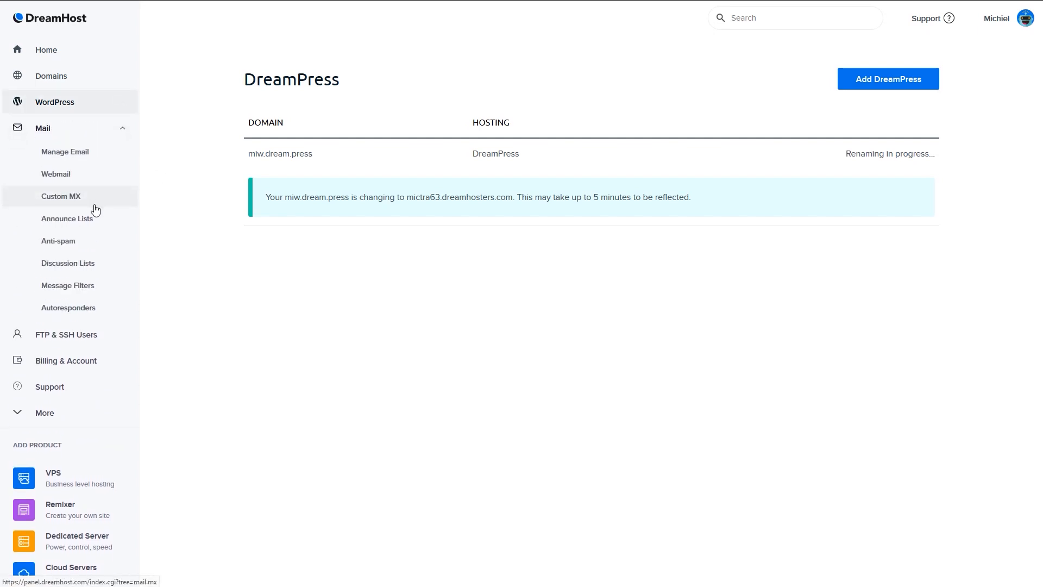
click(46, 157)
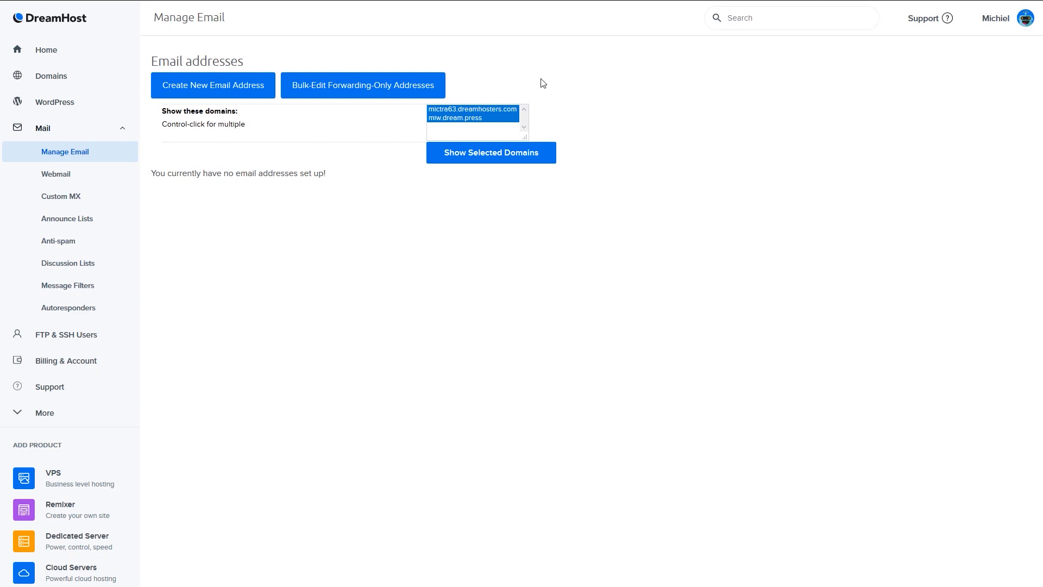
click(218, 95)
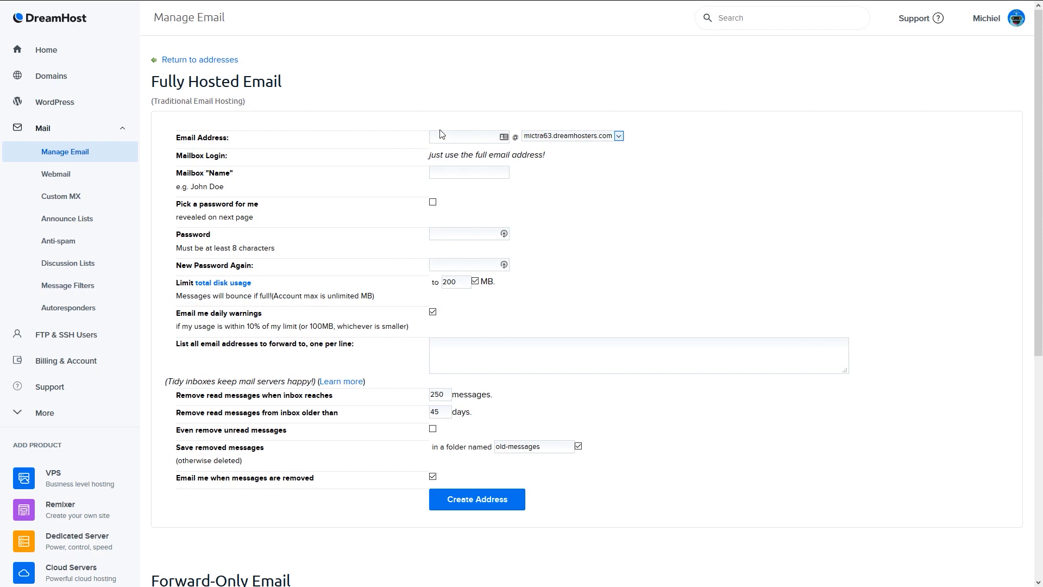
Review the fully hosted, forward-only and garbage email forms, and check the domains' webmail page
scroll(527, 270, down, 6)
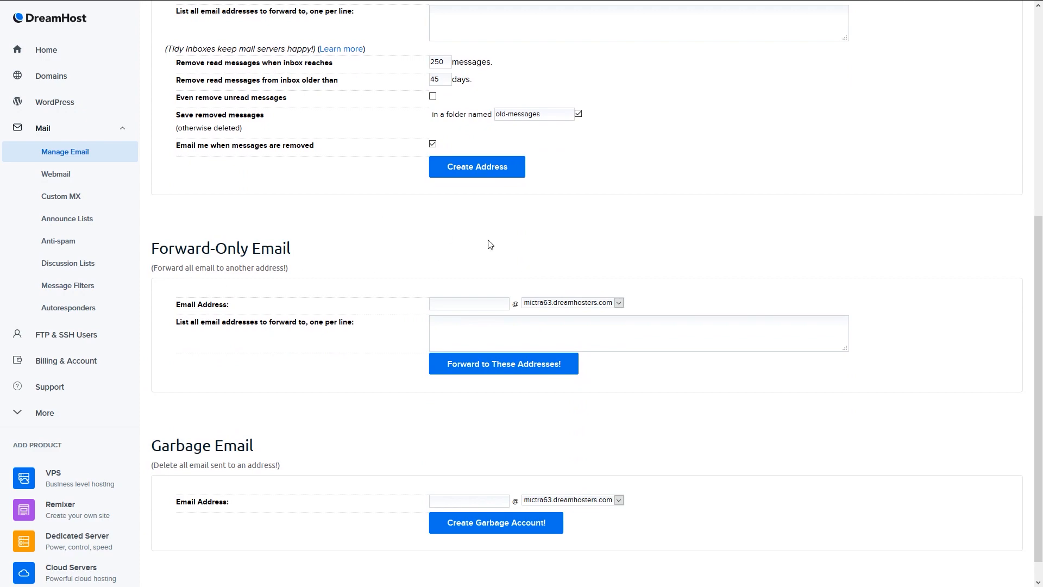
scroll(487, 242, up, 3)
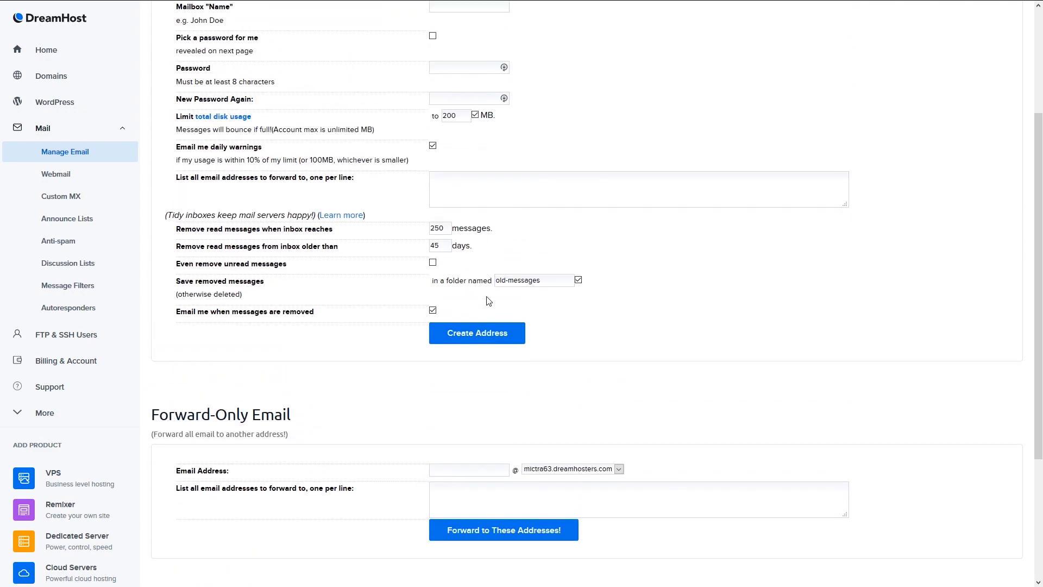
scroll(484, 301, up, 3)
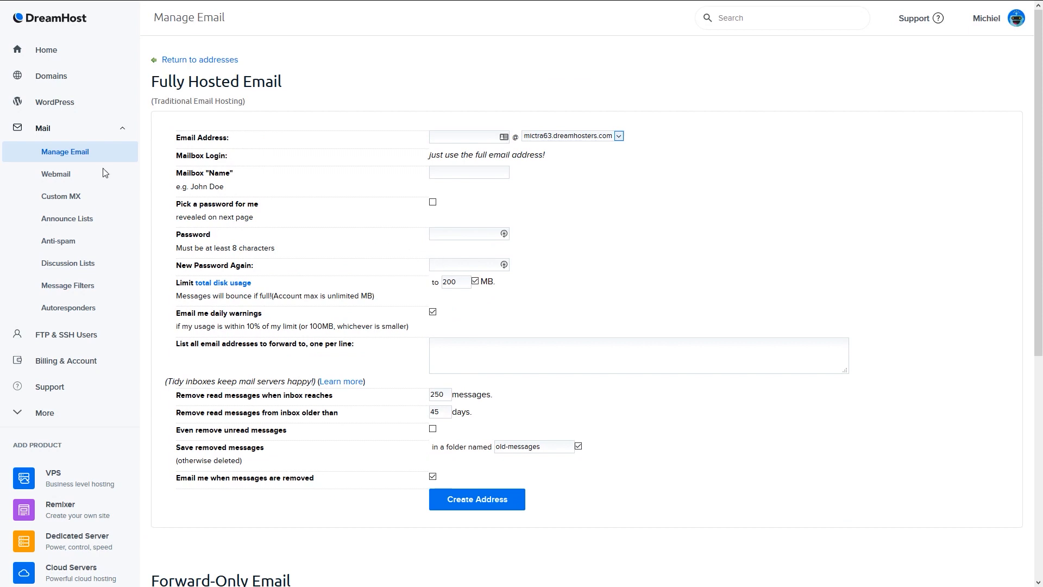
click(64, 178)
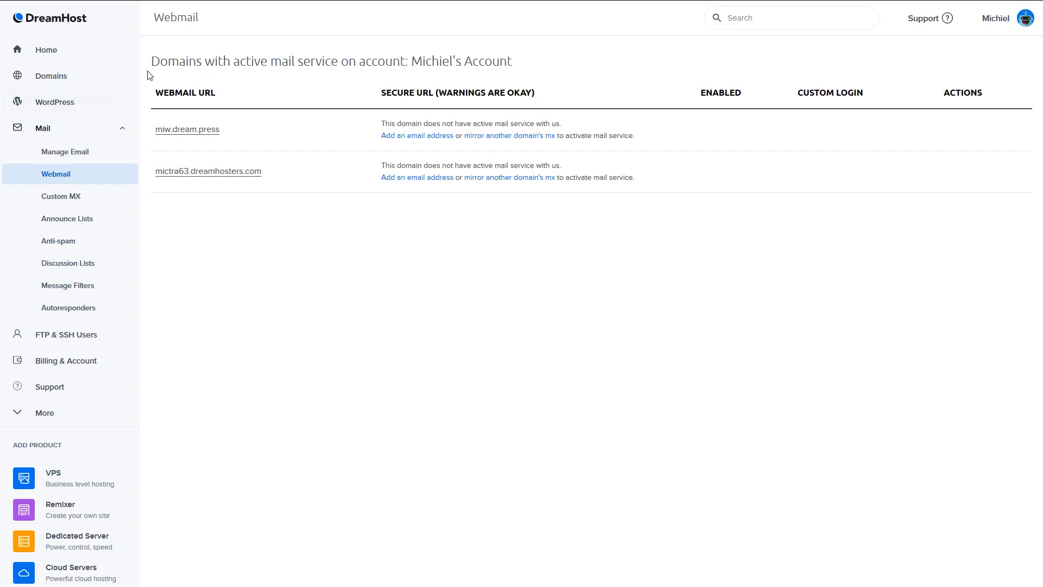
Check the FTP & SSH user management and SSH keys pages, and view the account's security settings
click(93, 418)
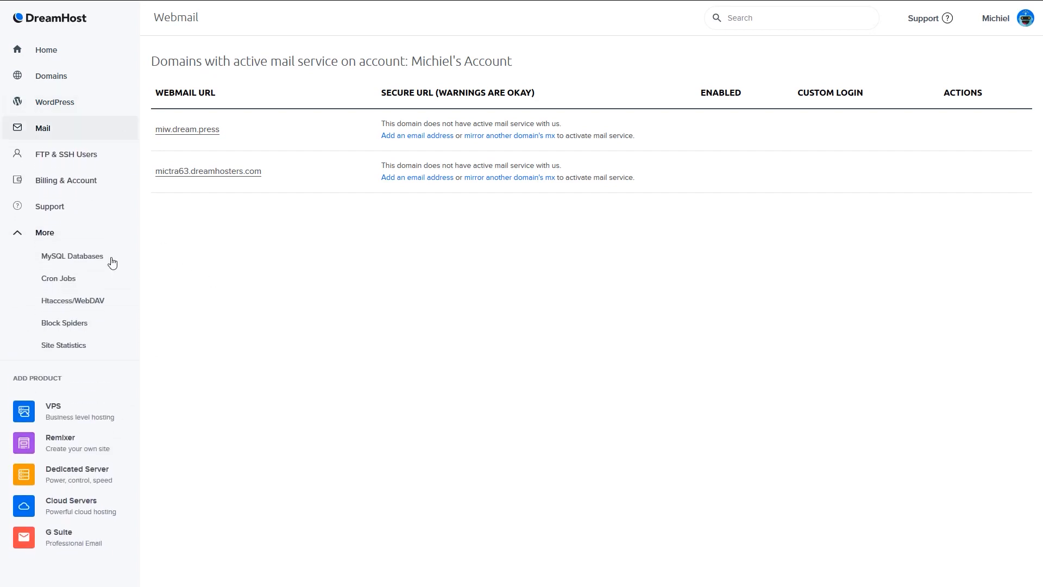
click(76, 160)
click(72, 178)
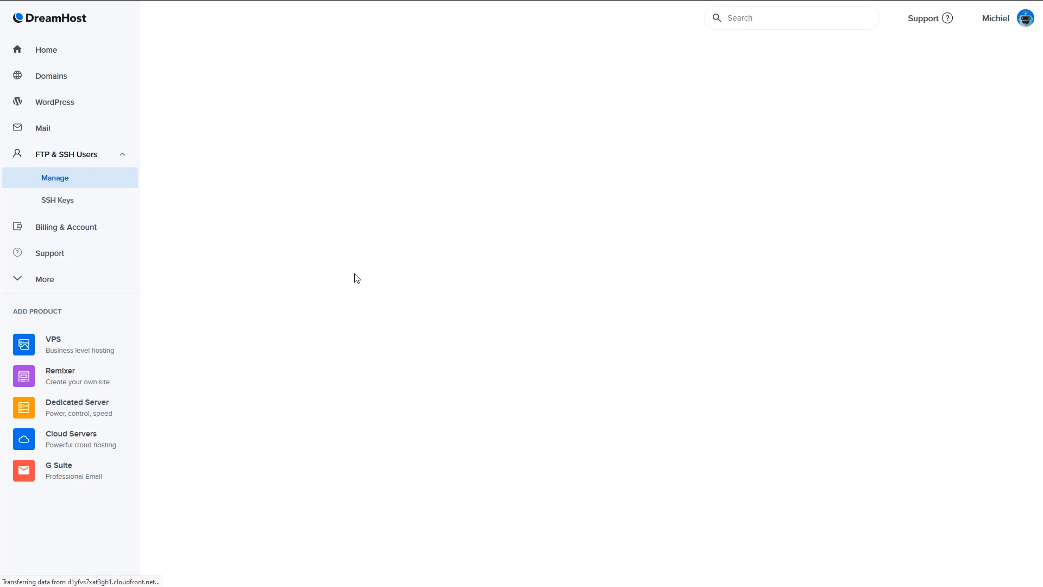
click(46, 202)
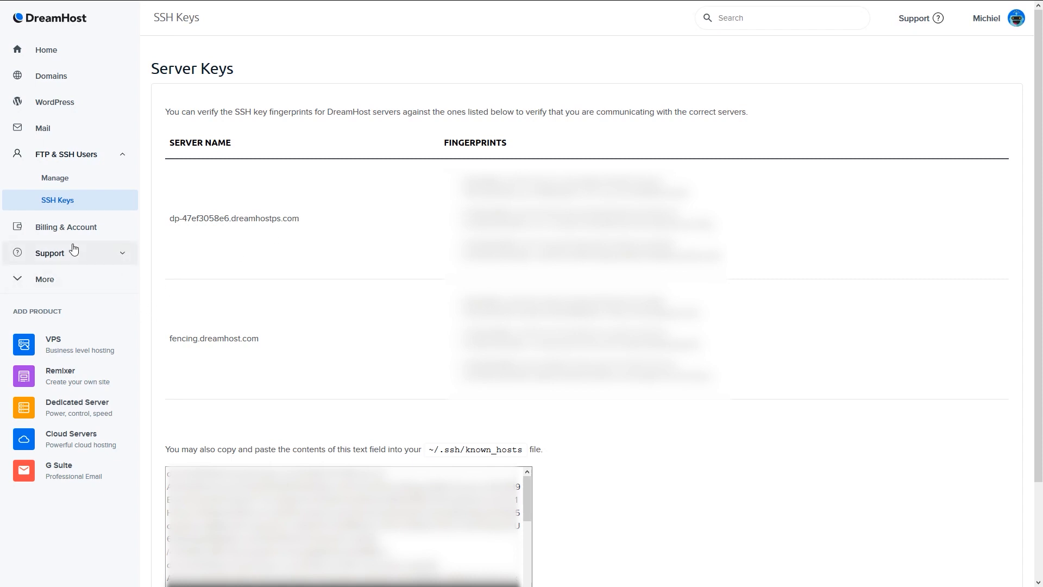
click(121, 227)
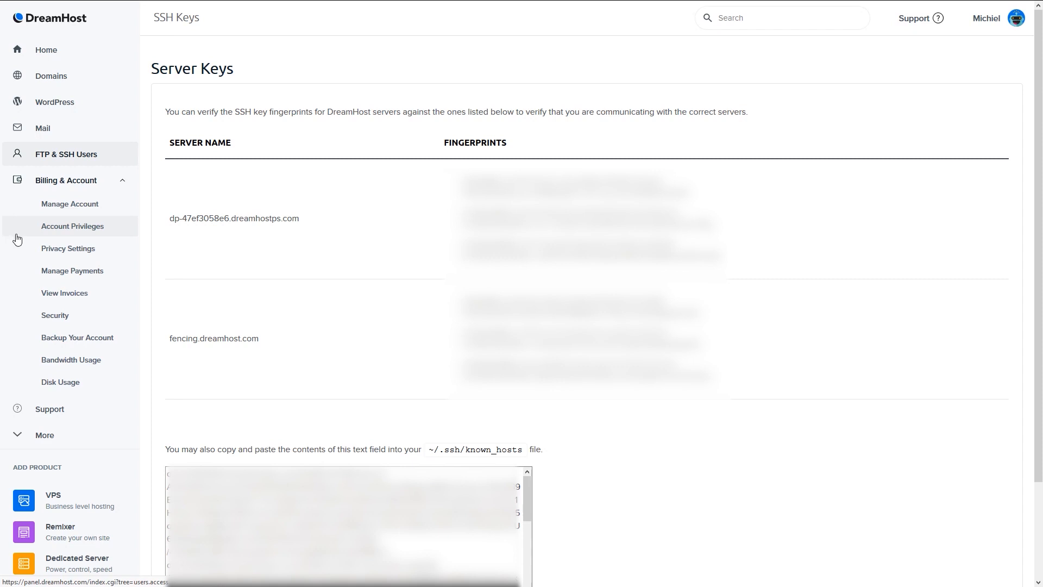
click(71, 325)
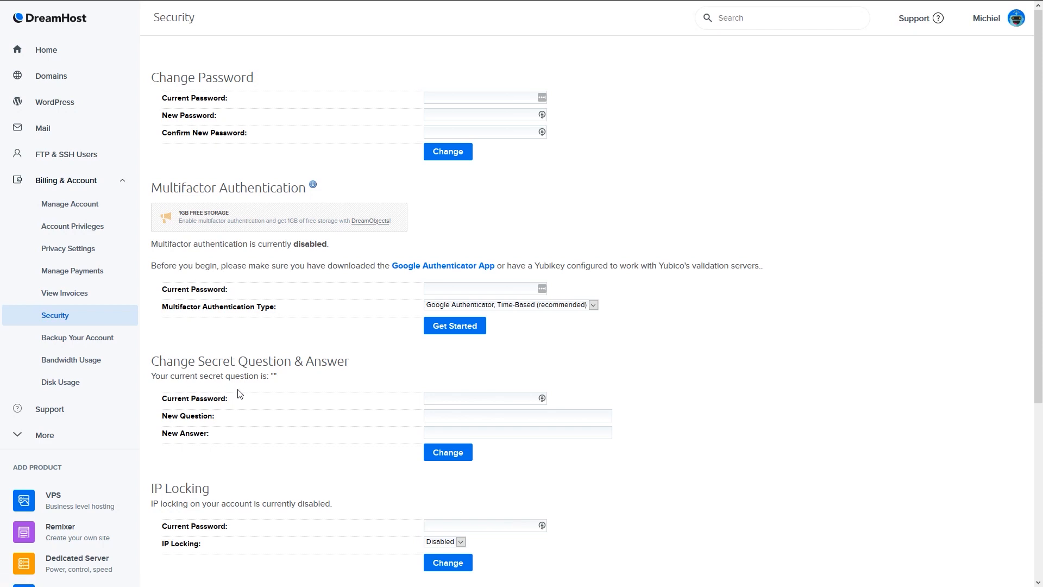
Examine the MySQL Databases page, including the new database form and the databases and hostnames on both servers
click(21, 432)
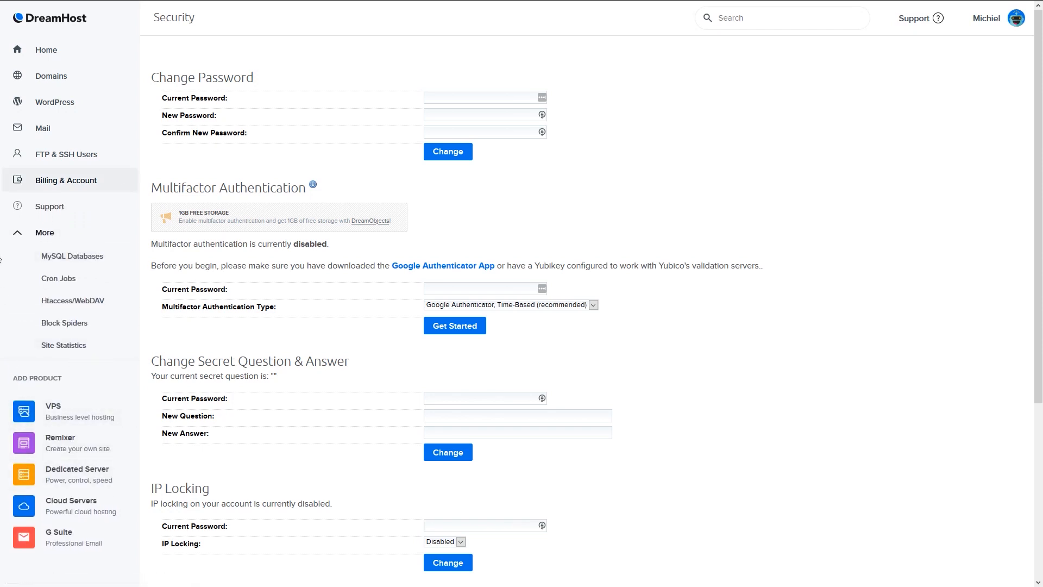
click(71, 265)
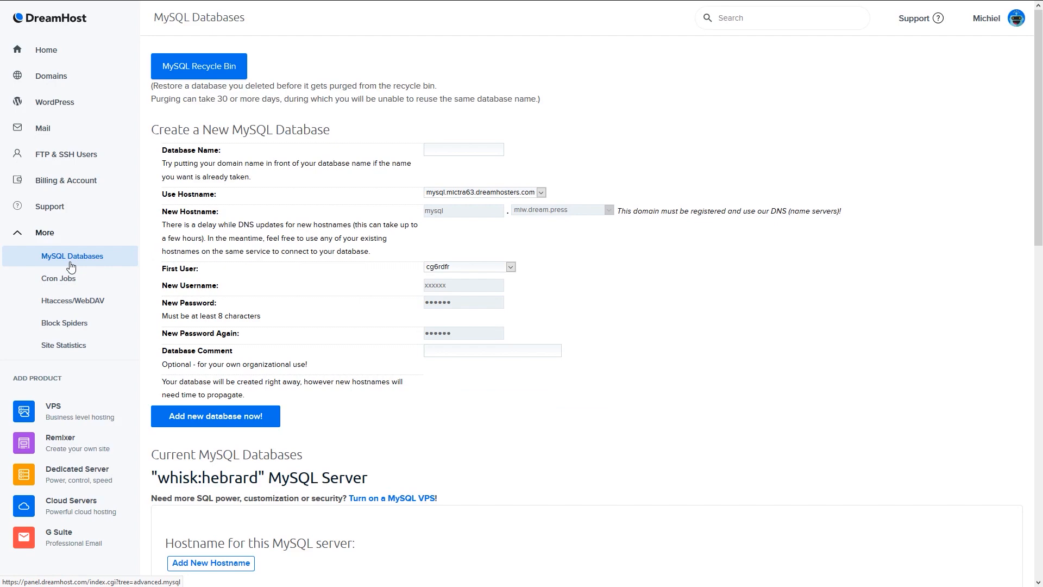
scroll(326, 353, down, 4)
scroll(325, 343, down, 4)
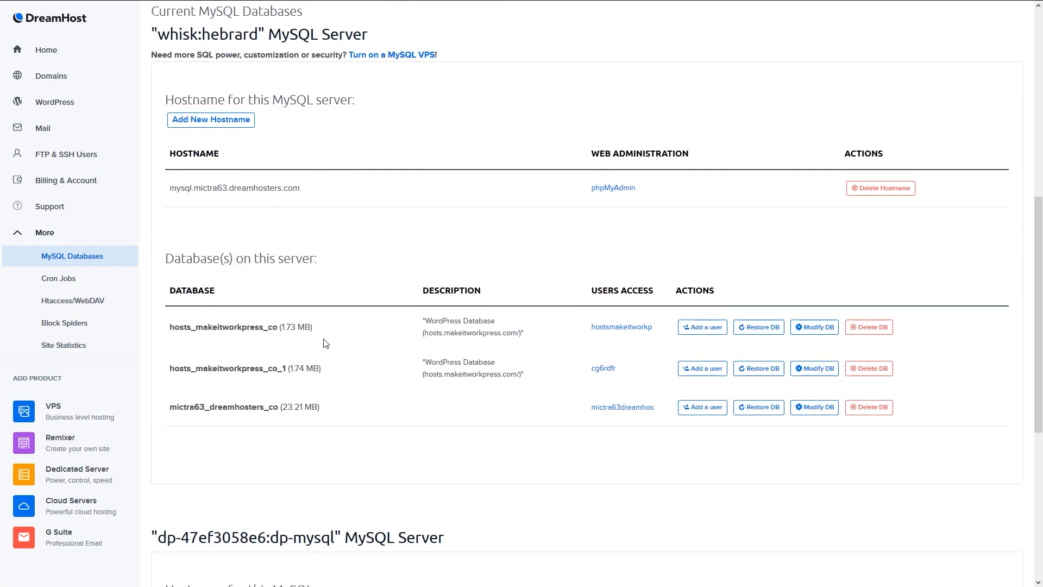
scroll(265, 365, down, 1)
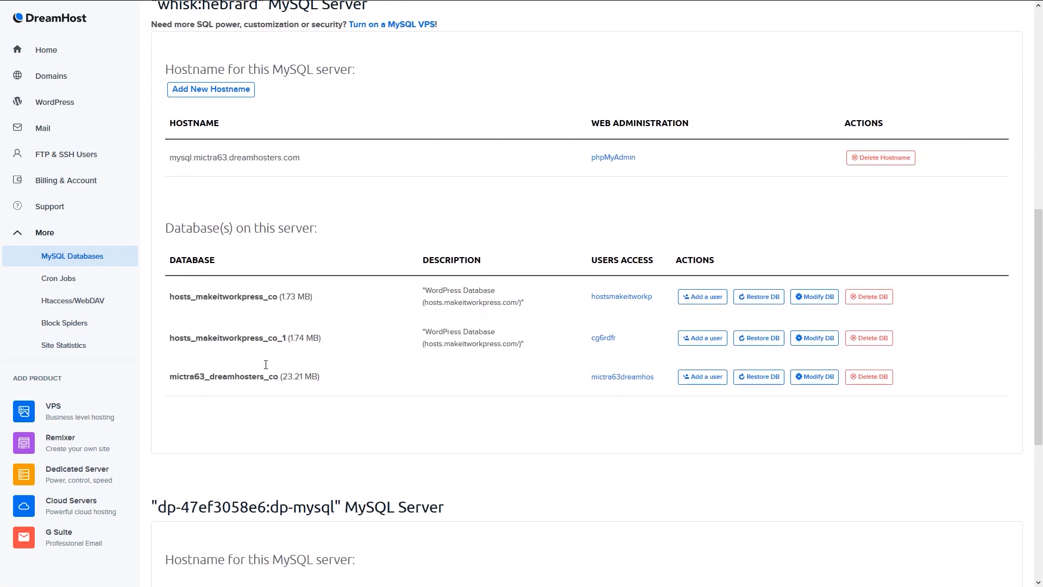
scroll(266, 365, down, 1)
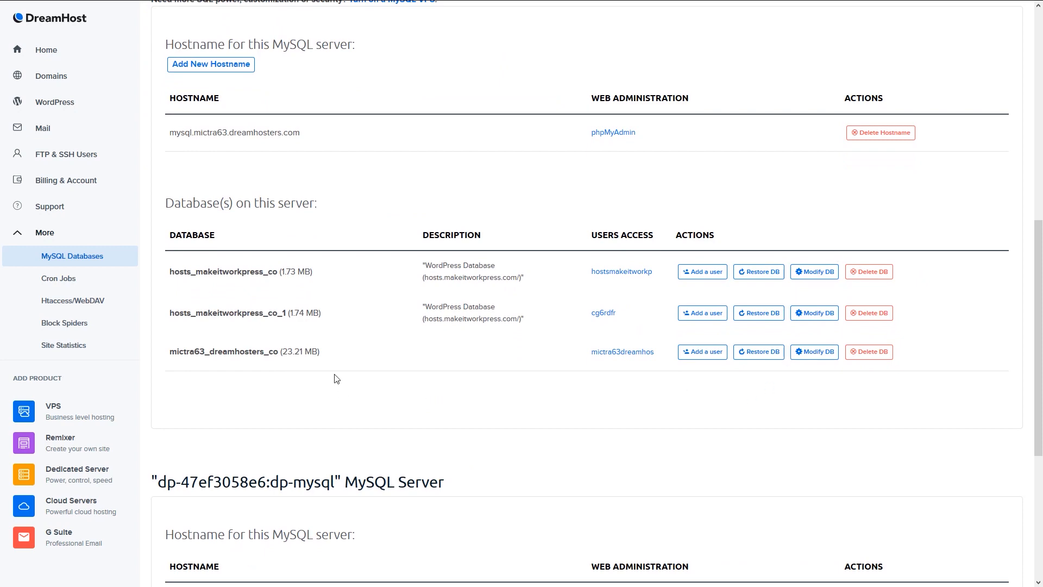
scroll(478, 334, down, 3)
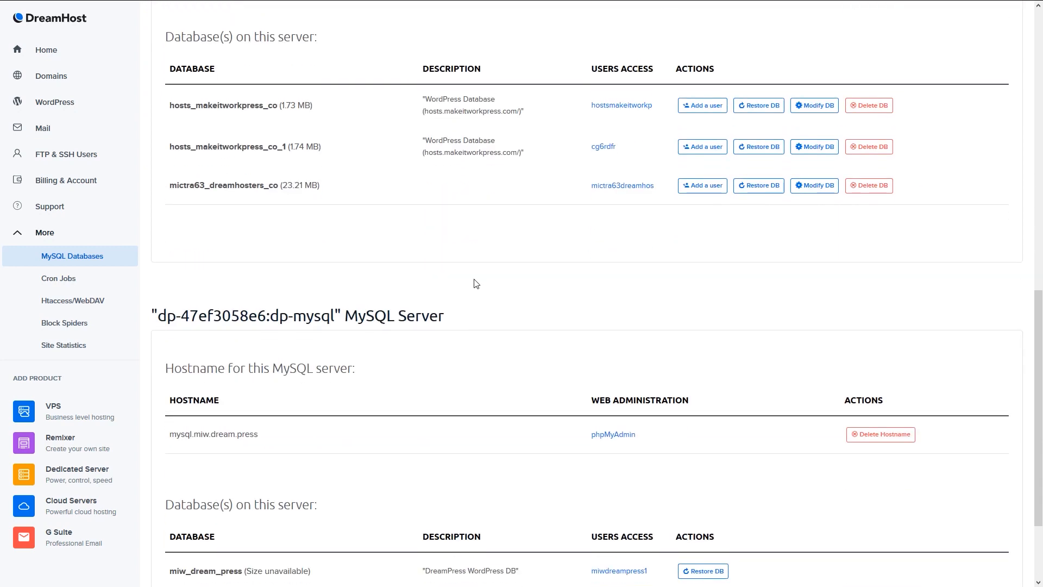
scroll(478, 337, down, 2)
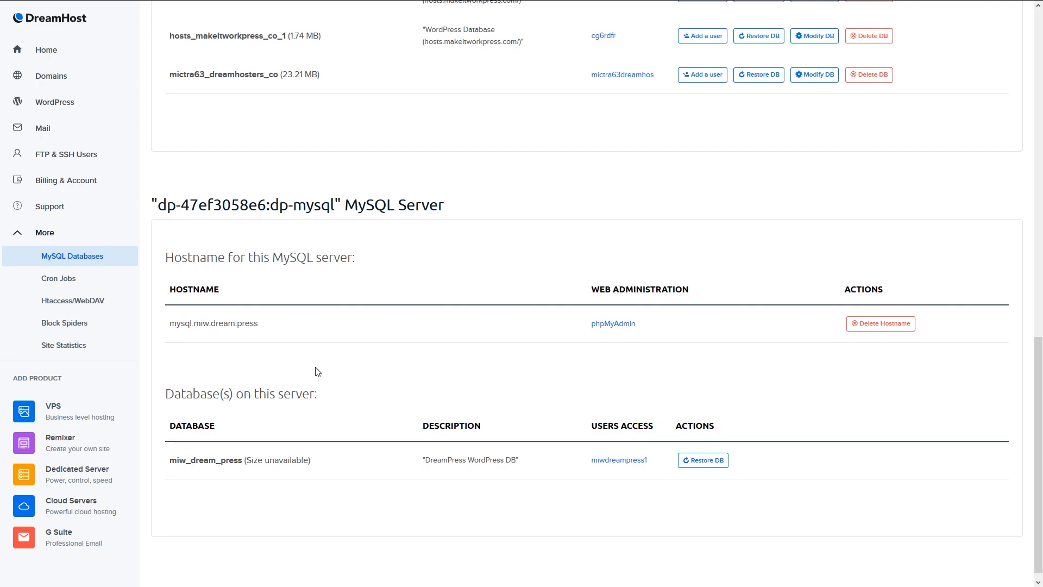
scroll(317, 371, up, 14)
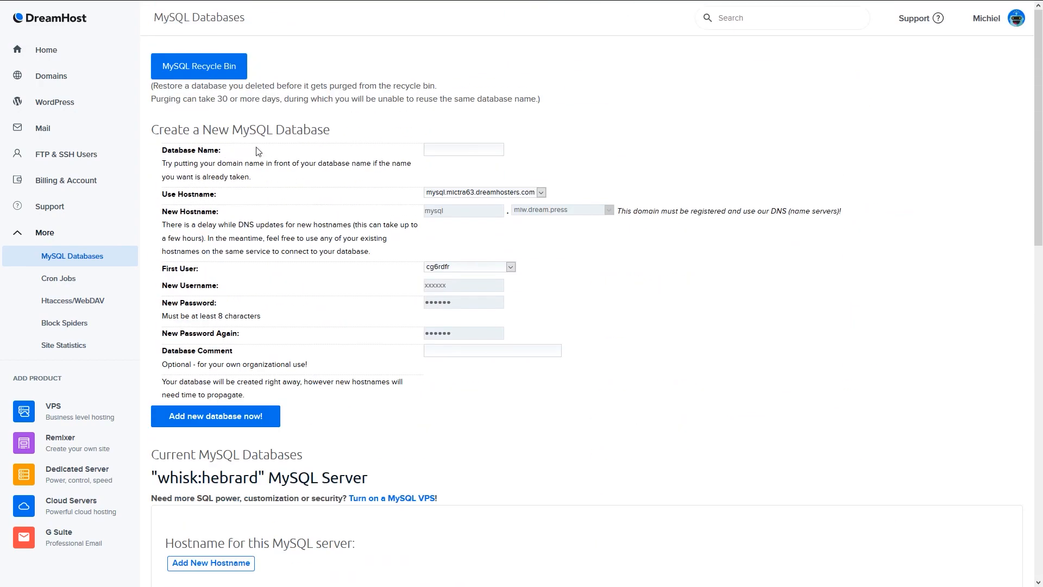
Look through the Cron Jobs, Htaccess/WebDAV, Block Spiders and Site Statistics pages
click(73, 290)
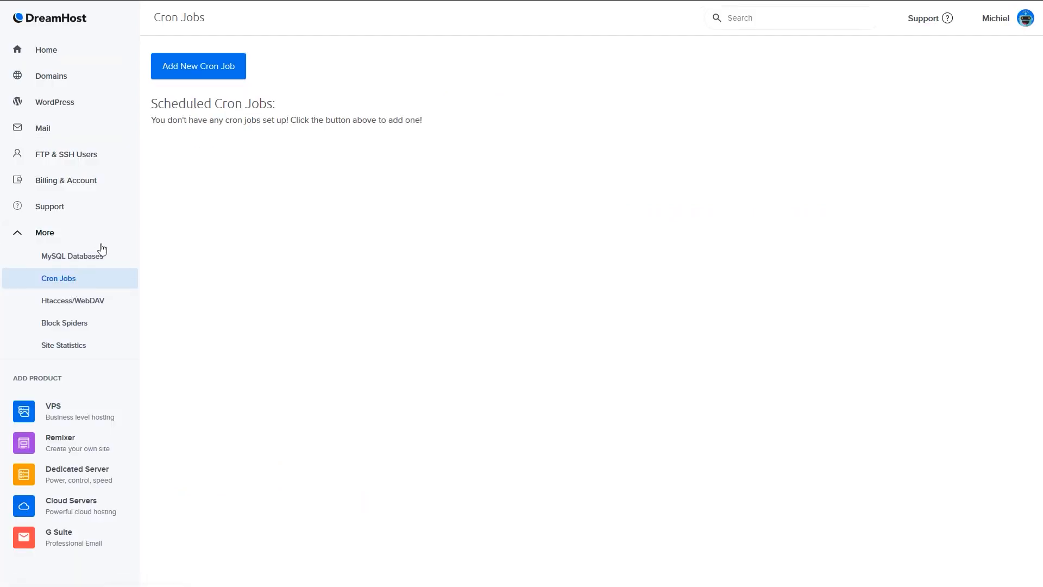
click(73, 302)
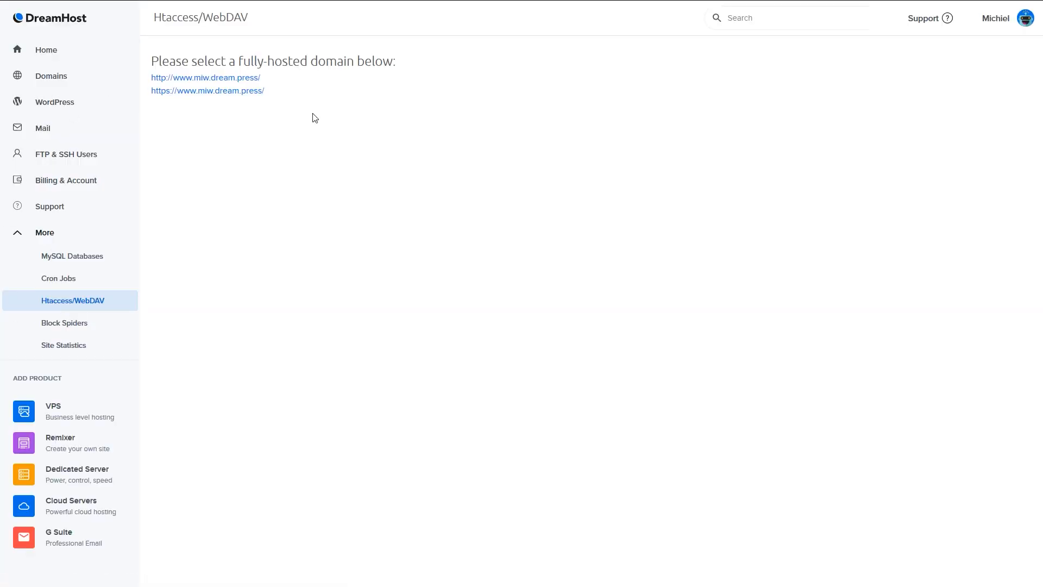
click(98, 326)
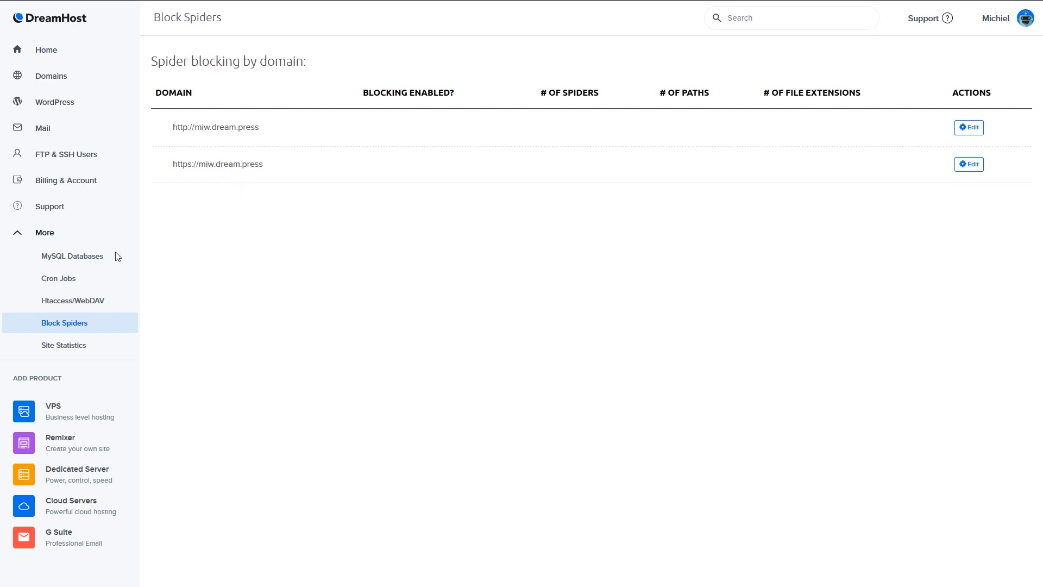
click(80, 354)
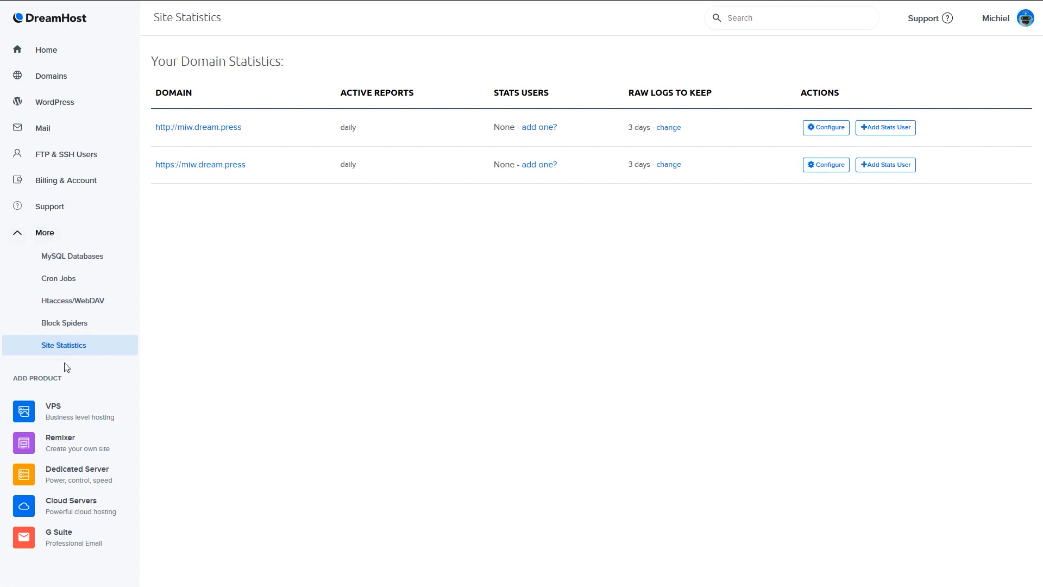
View the support section's Data Centers page and its Contact Support page
click(46, 205)
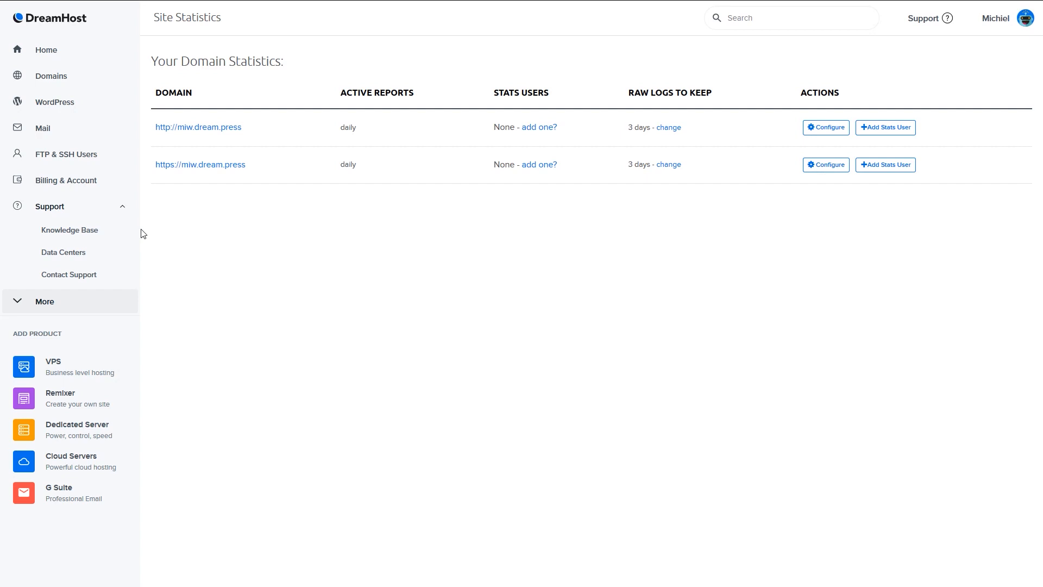
click(80, 256)
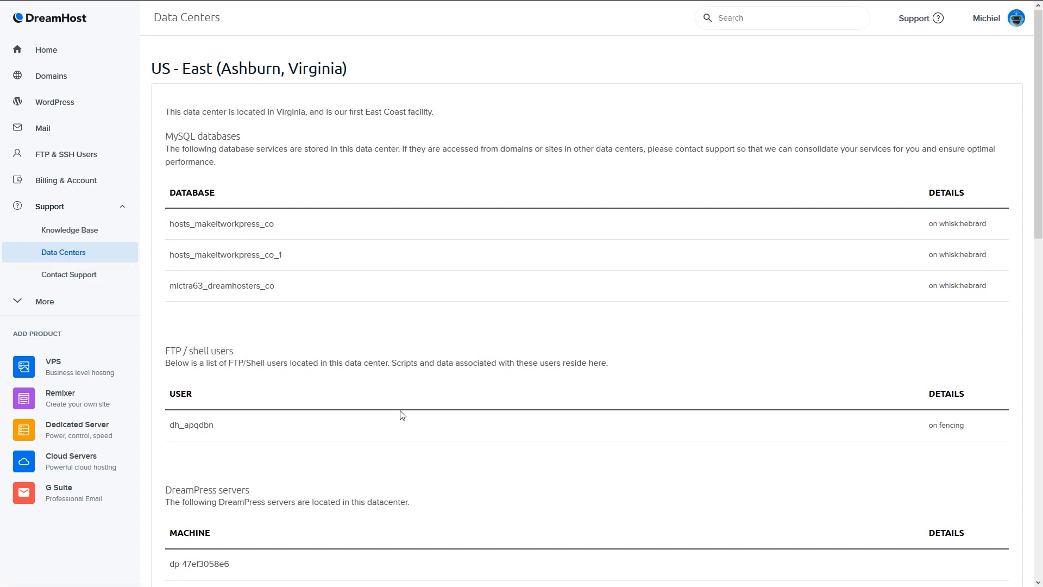
scroll(400, 415, down, 1)
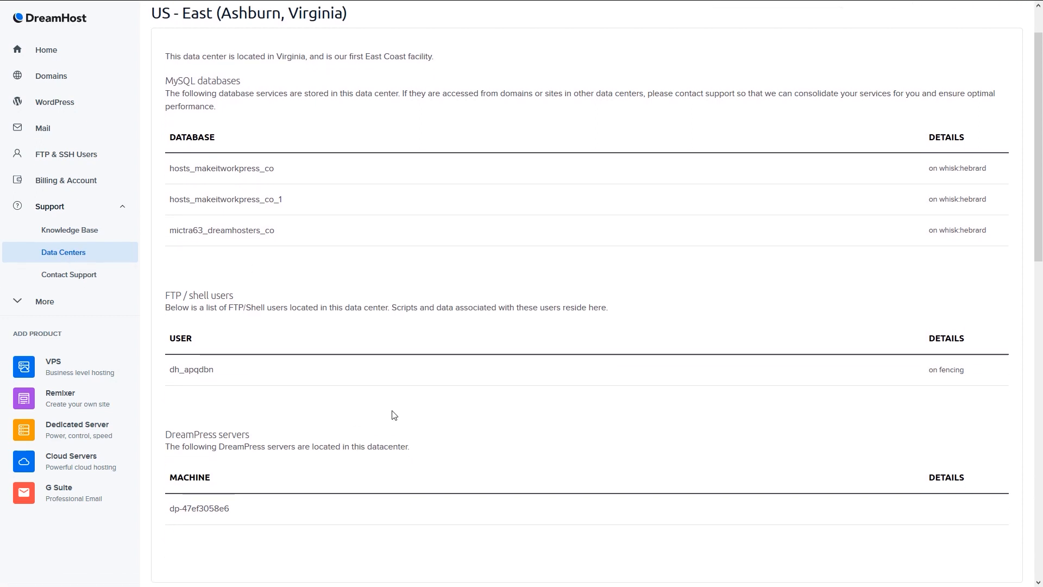
click(78, 280)
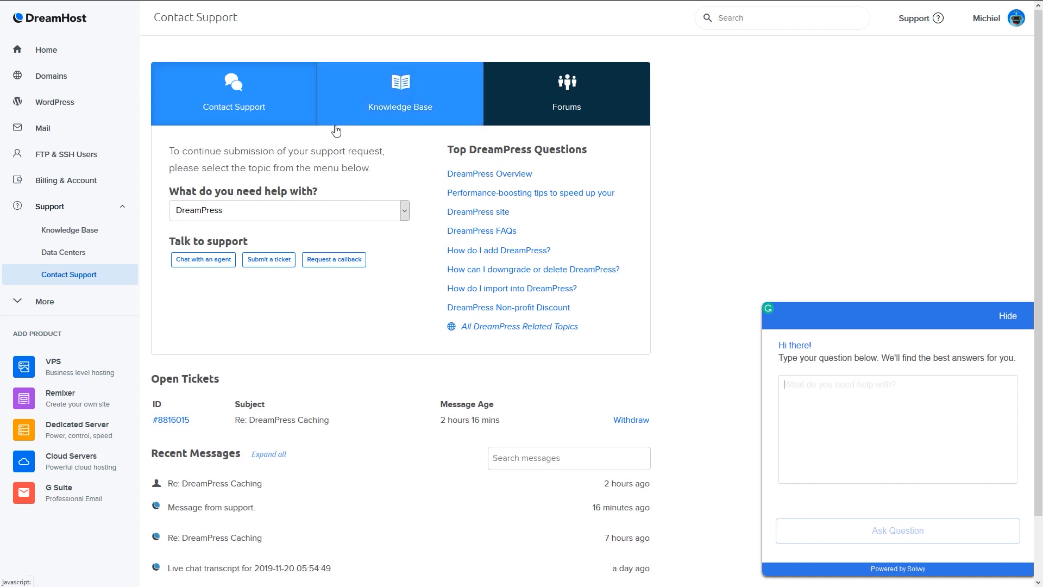
Hide the support question widget and open the DreamPress Resources page
click(95, 102)
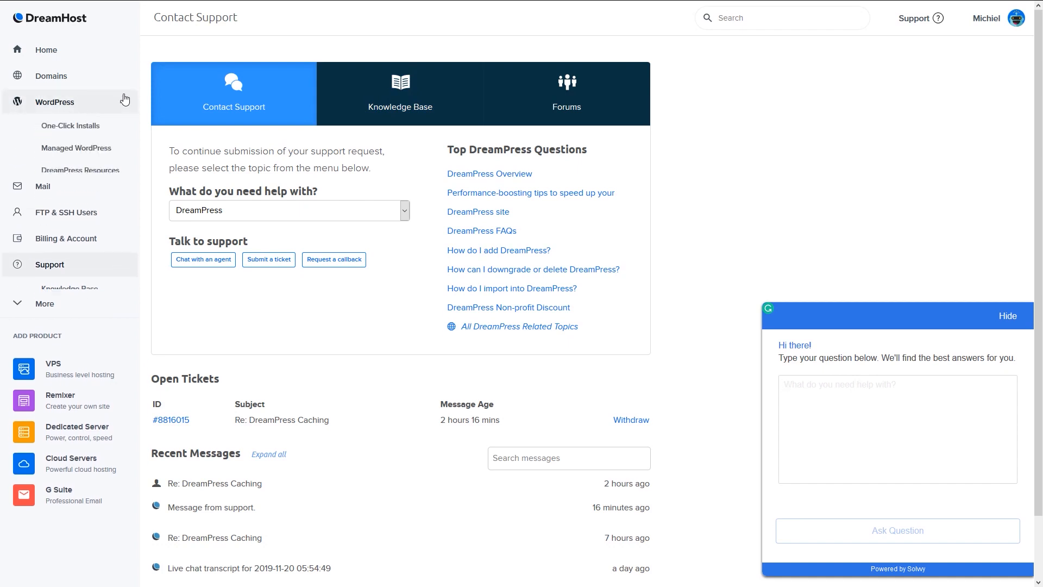
click(67, 175)
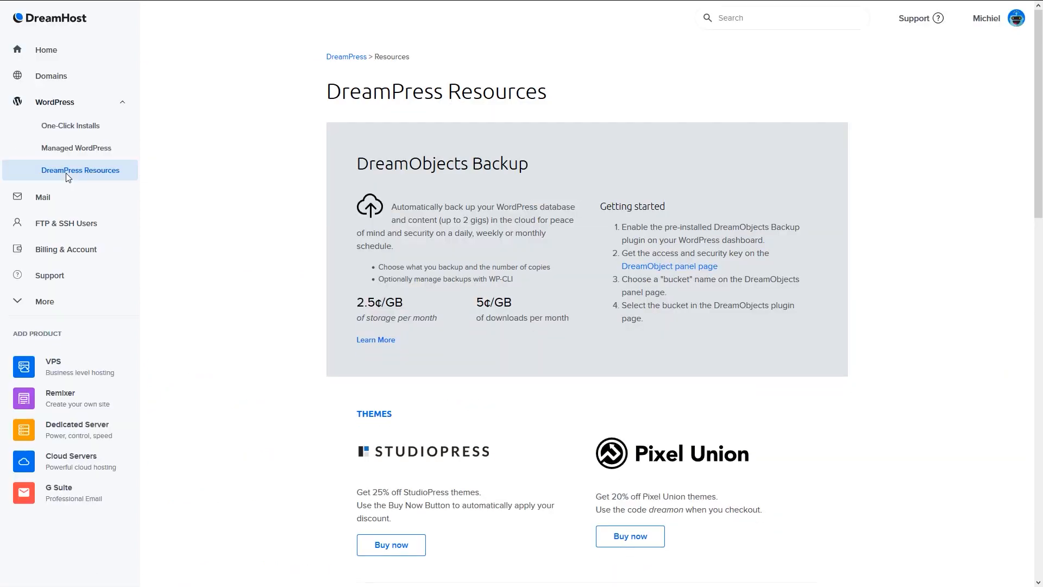
click(1006, 316)
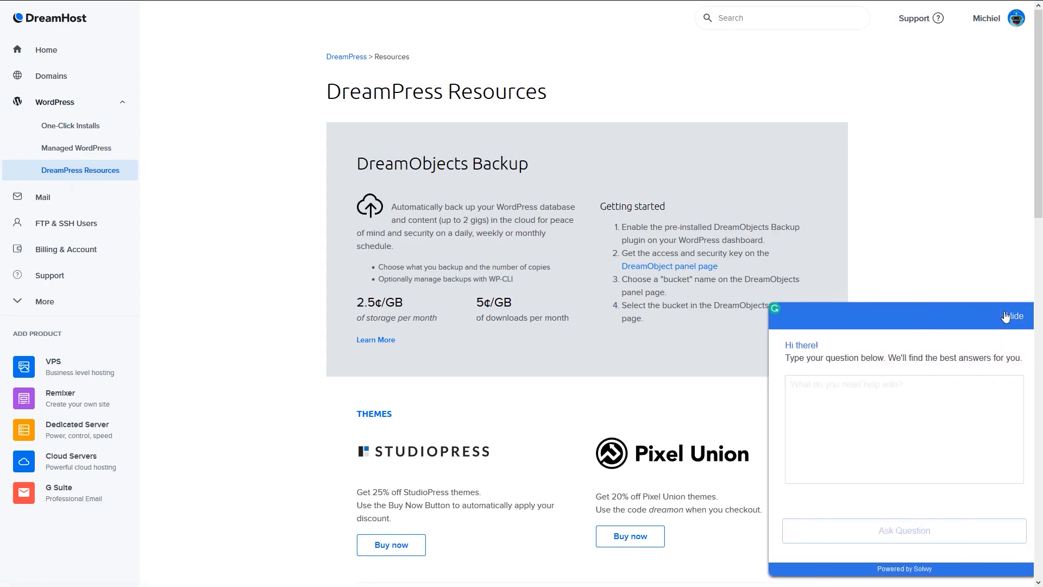
key(alt+Left)
scroll(186, 356, down, 4)
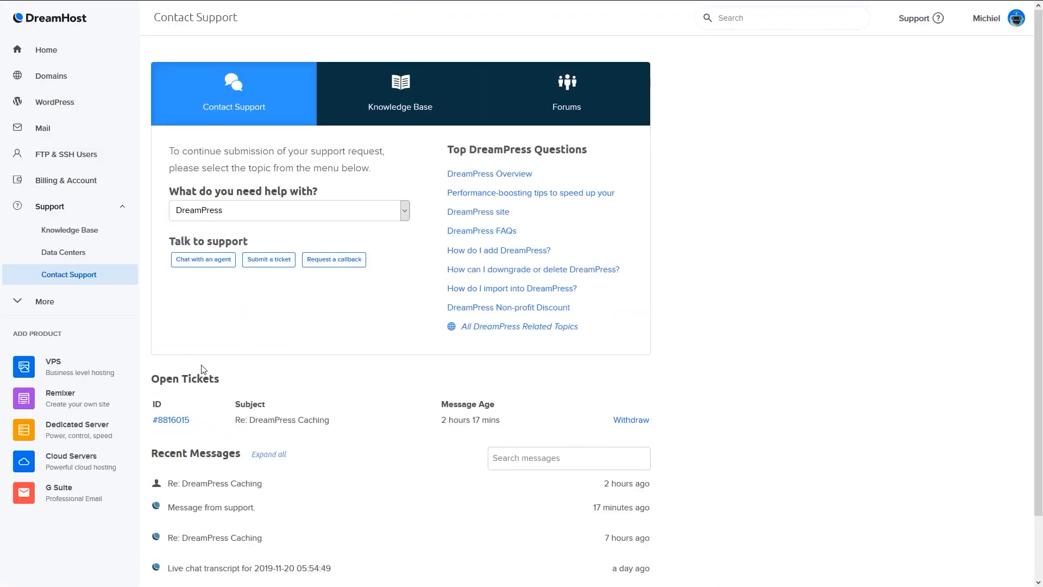
mouse_move(64, 108)
click(61, 171)
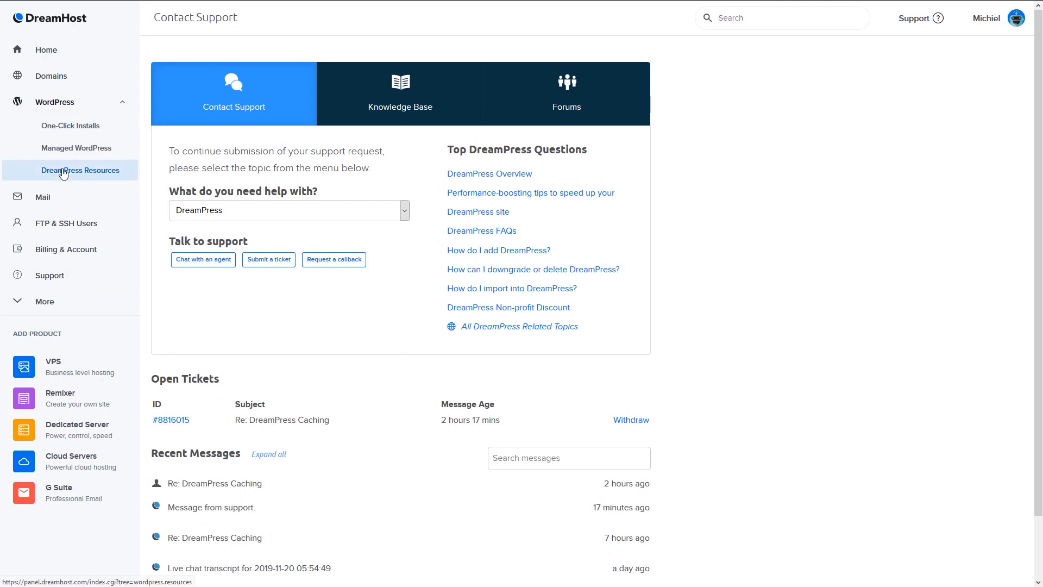
Examine the DreamPress resources for themes, Jetpack, optimization, forms, e-commerce and partners
scroll(260, 332, down, 4)
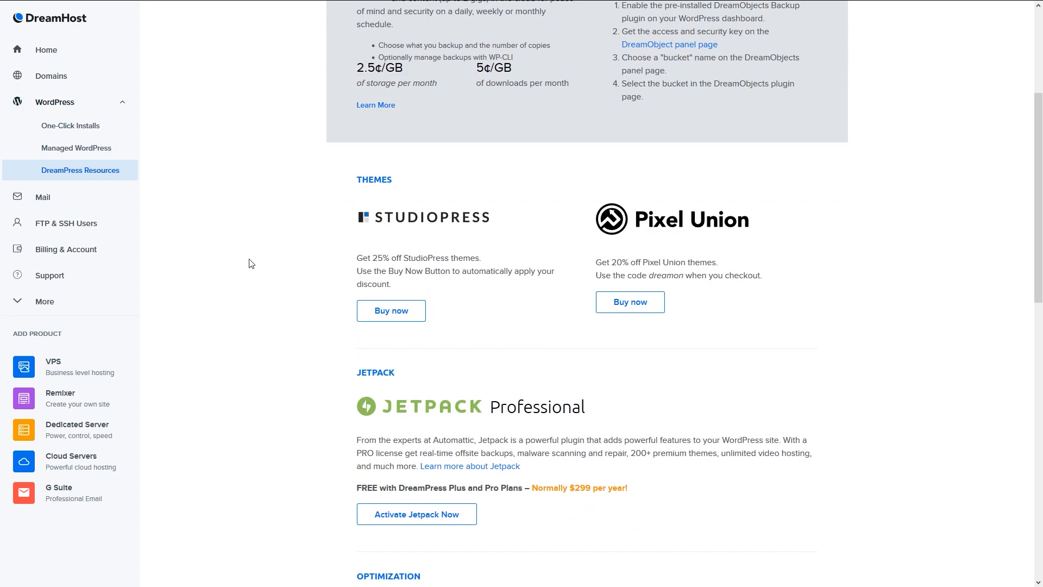
scroll(238, 322, down, 3)
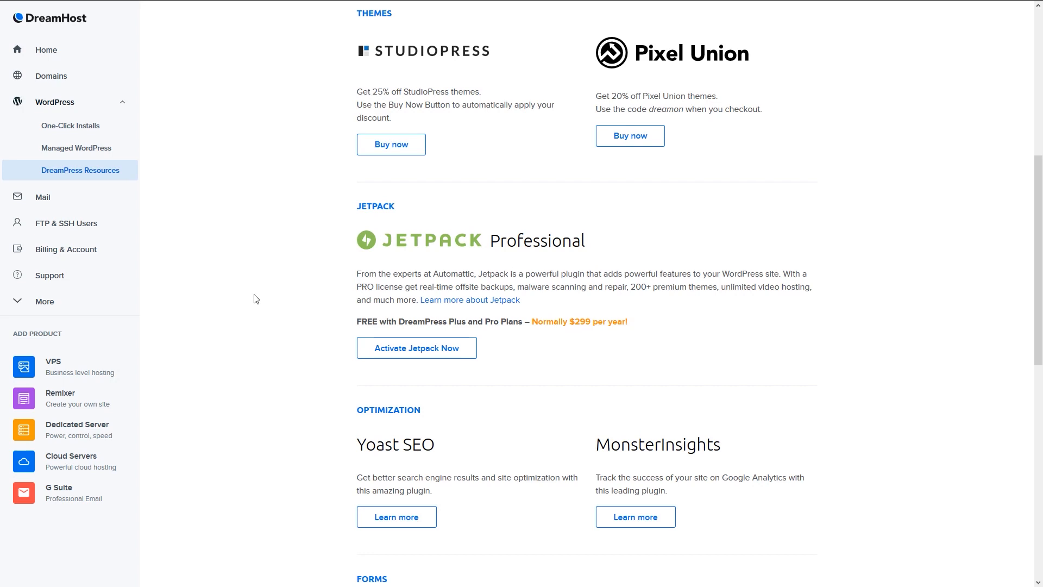
scroll(255, 299, down, 1)
scroll(254, 300, down, 2)
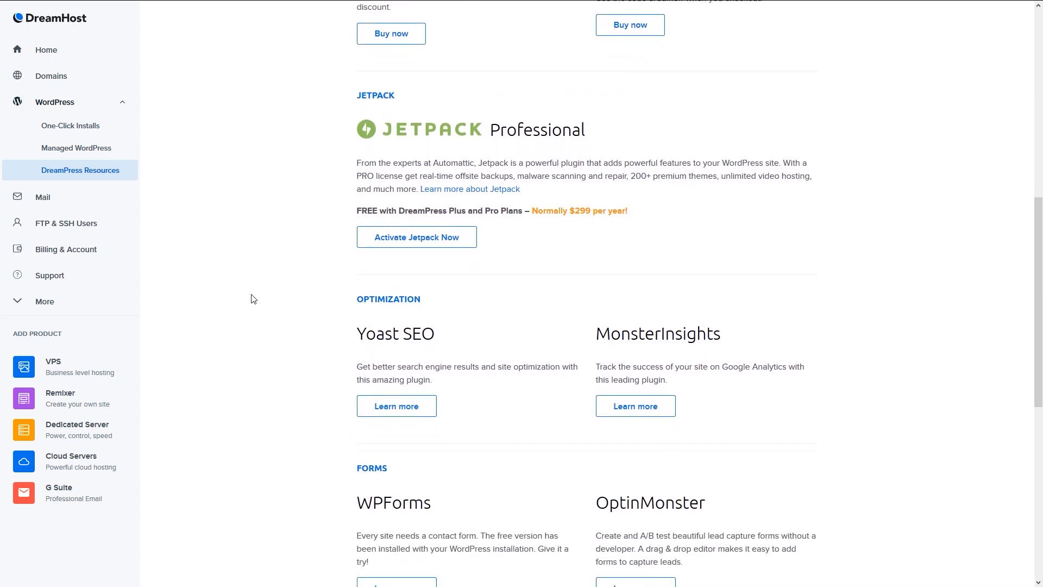
scroll(253, 299, down, 3)
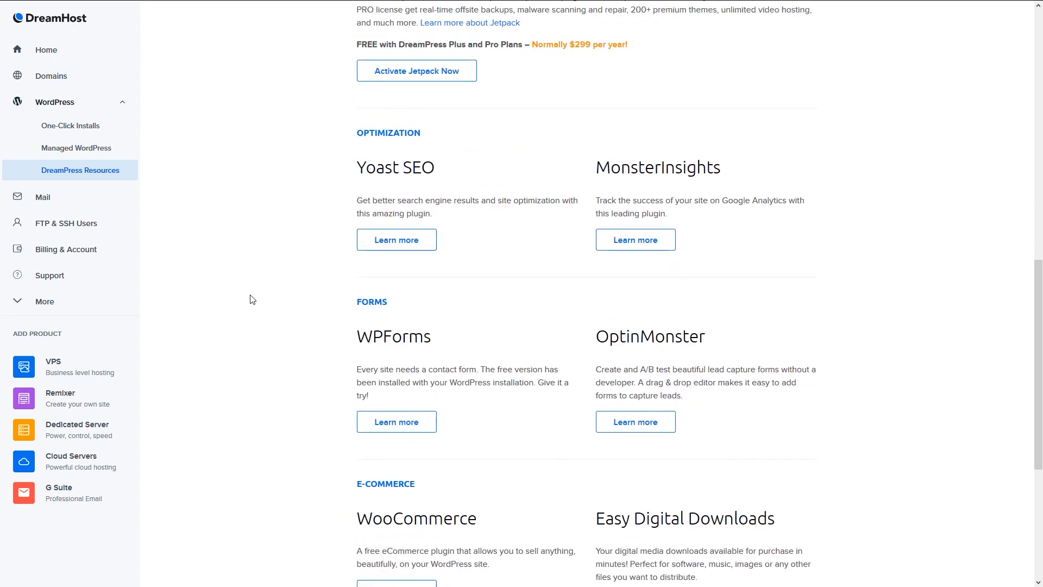
scroll(253, 299, down, 3)
scroll(250, 300, down, 2)
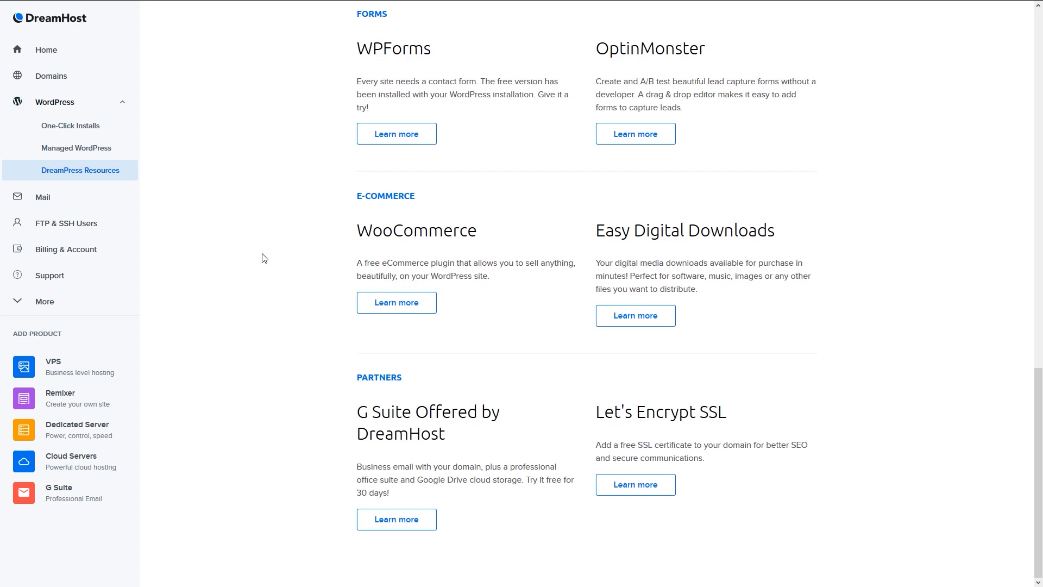
View the One-Click Installs page, and open the management page of the miw.dream.press DreamPress site
scroll(238, 260, up, 20)
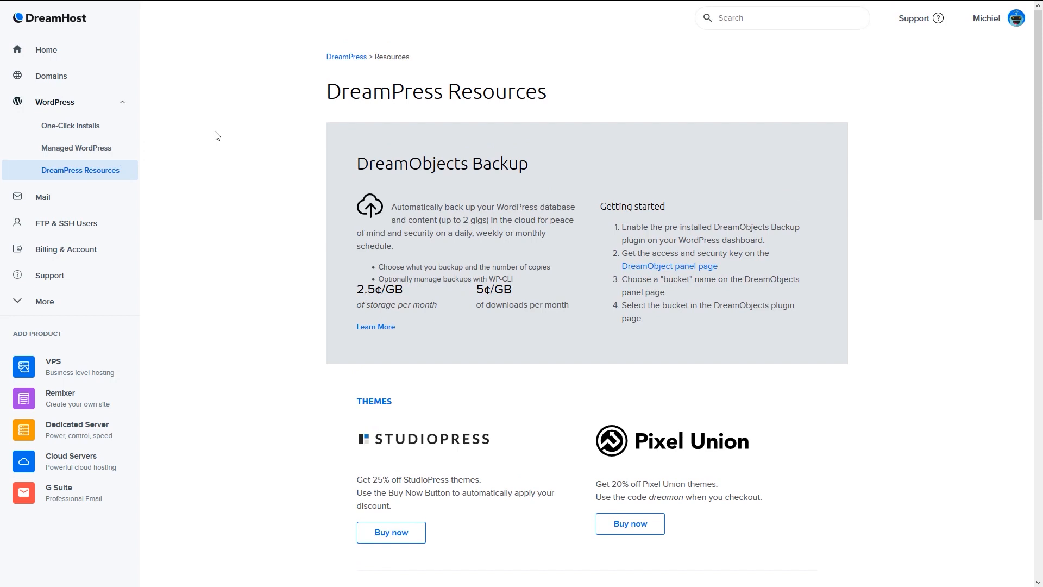
click(41, 127)
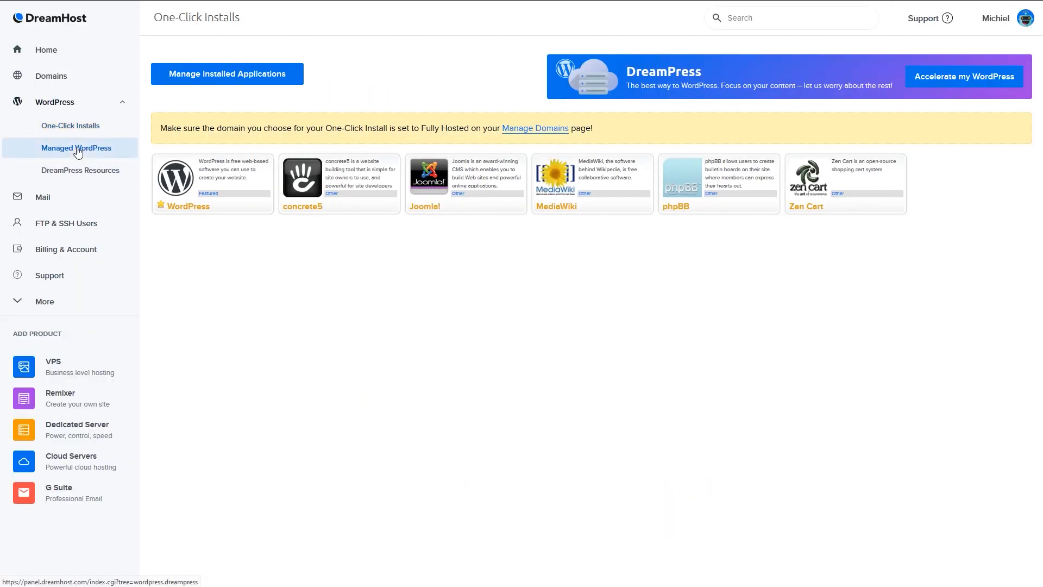
click(77, 151)
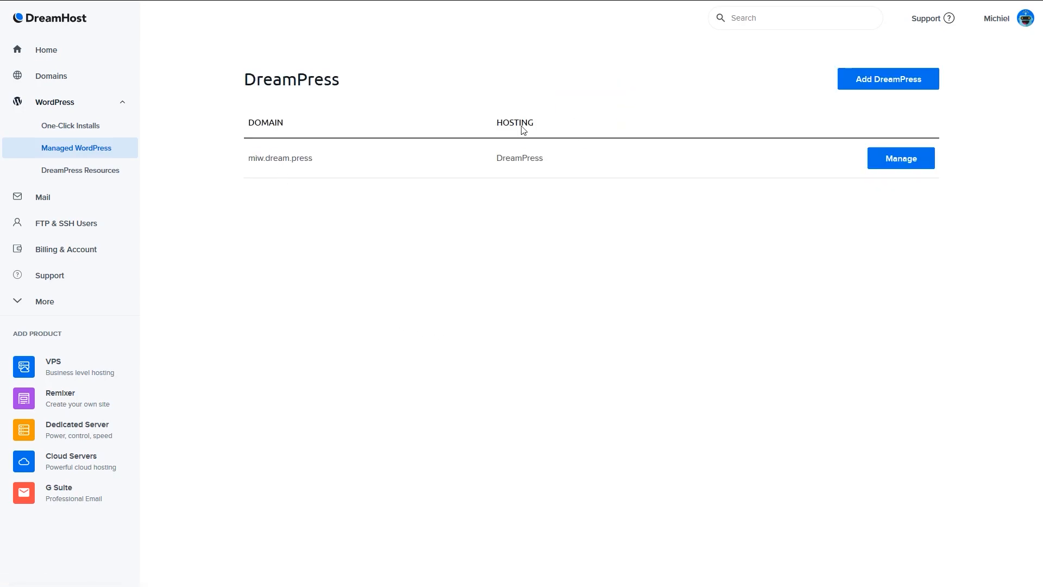
click(903, 158)
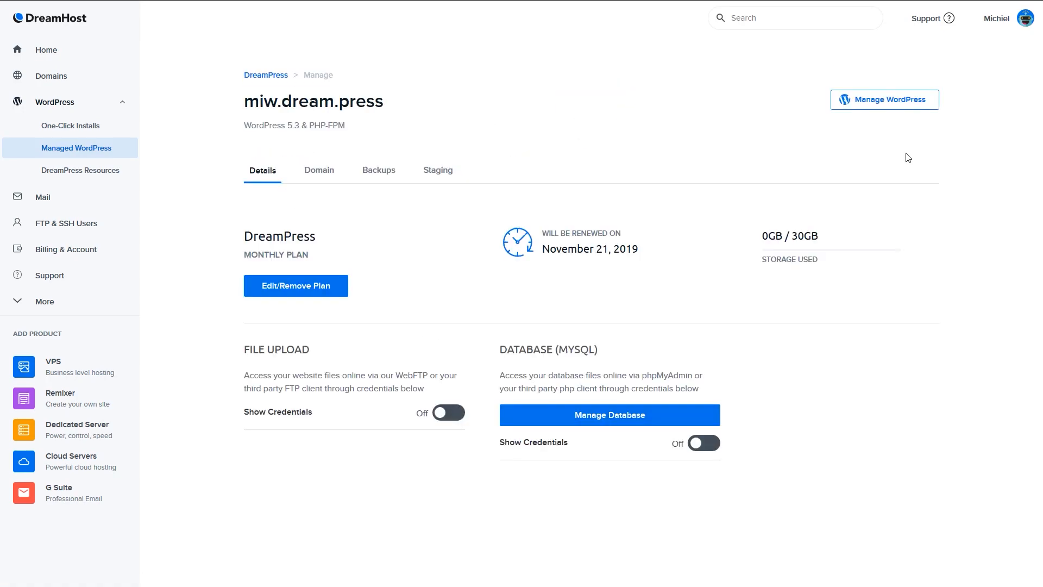
Review the site's domain change options for using a temporary domain or choosing an existing one
click(326, 175)
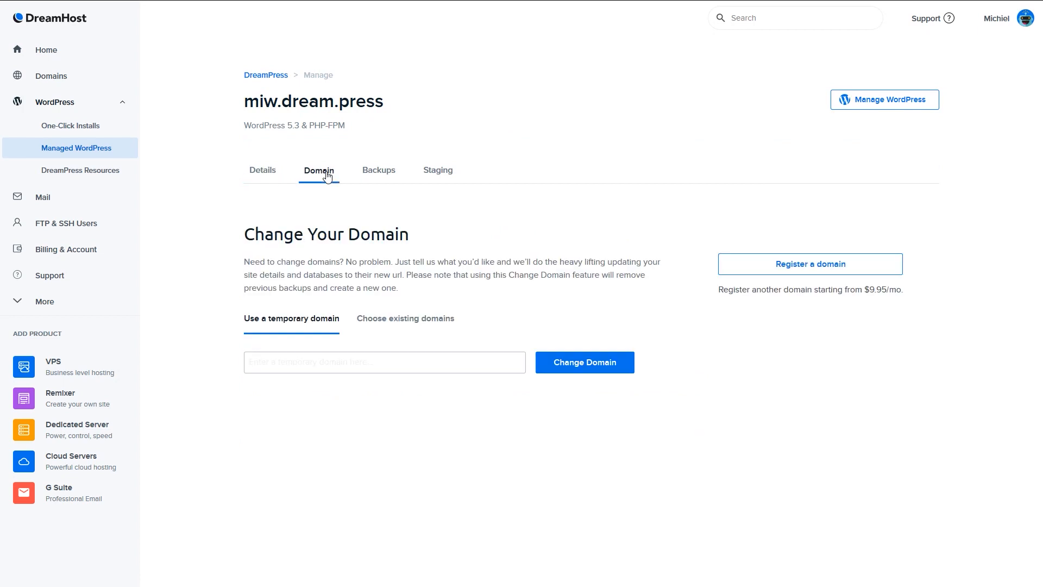
click(400, 320)
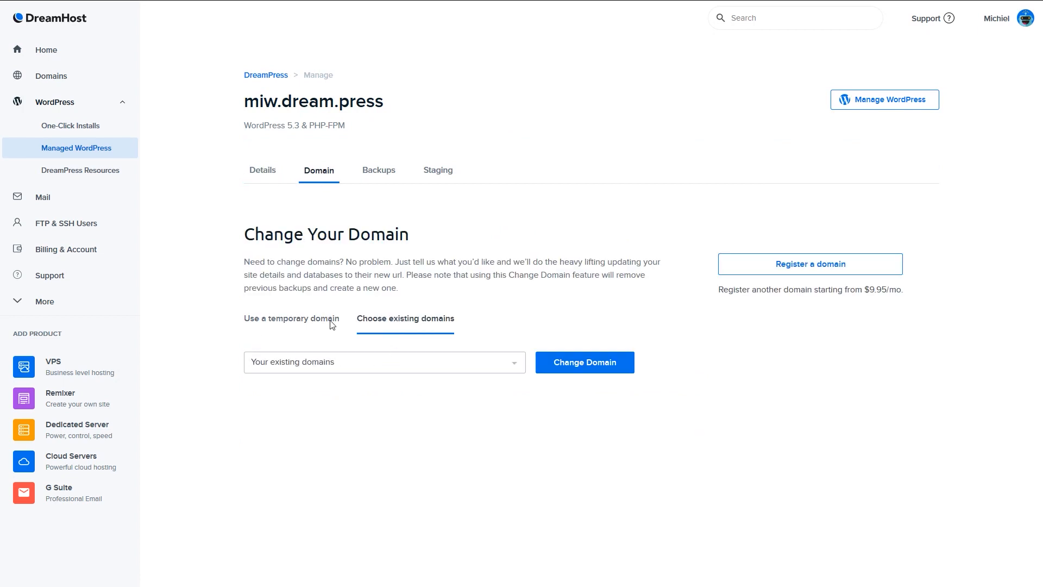
click(289, 321)
click(266, 181)
click(319, 181)
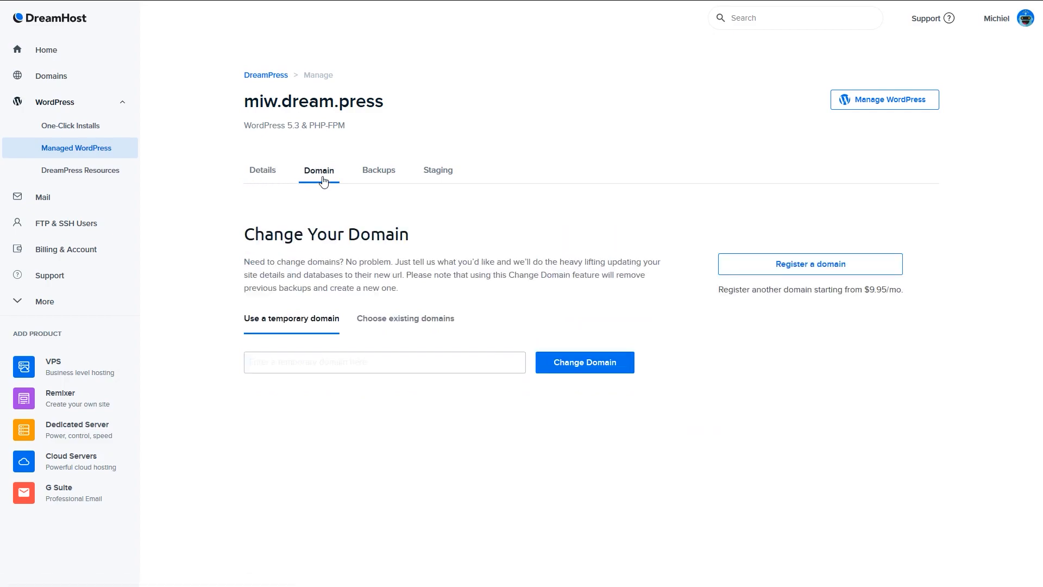
Open the site's WordPress admin dashboard and view its installed themes
click(861, 100)
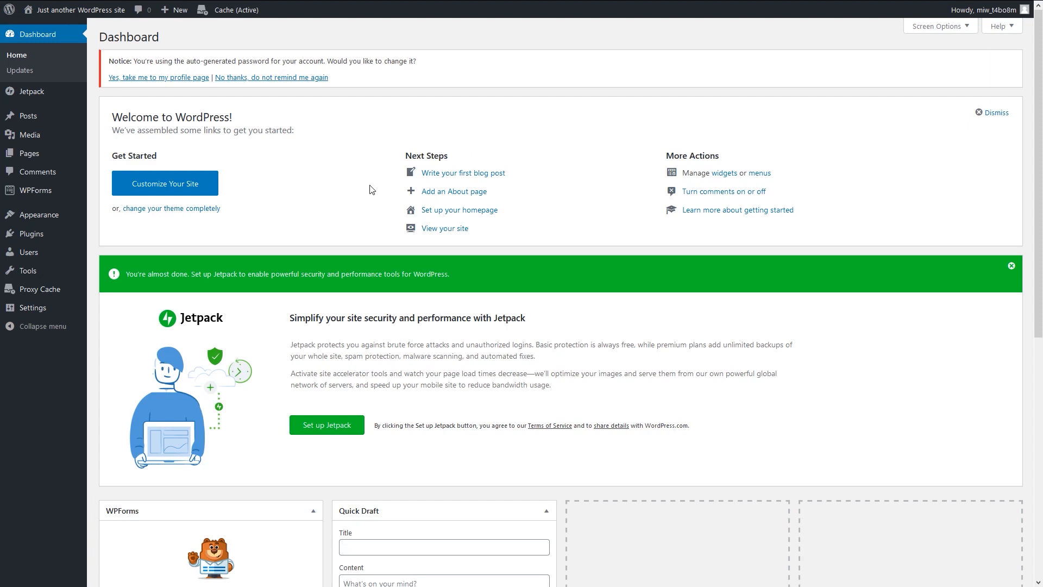
mouse_move(27, 139)
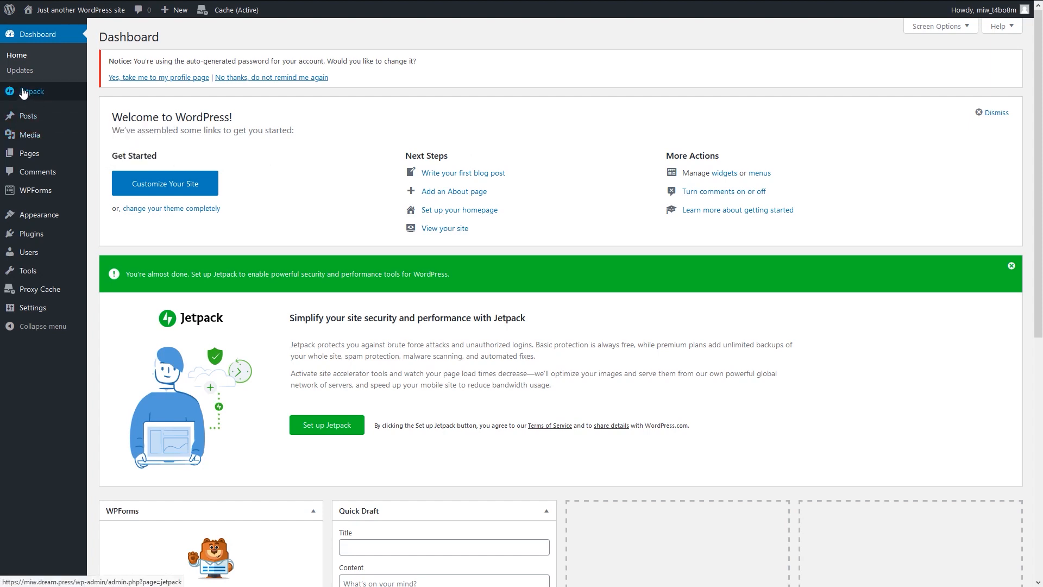
mouse_move(58, 197)
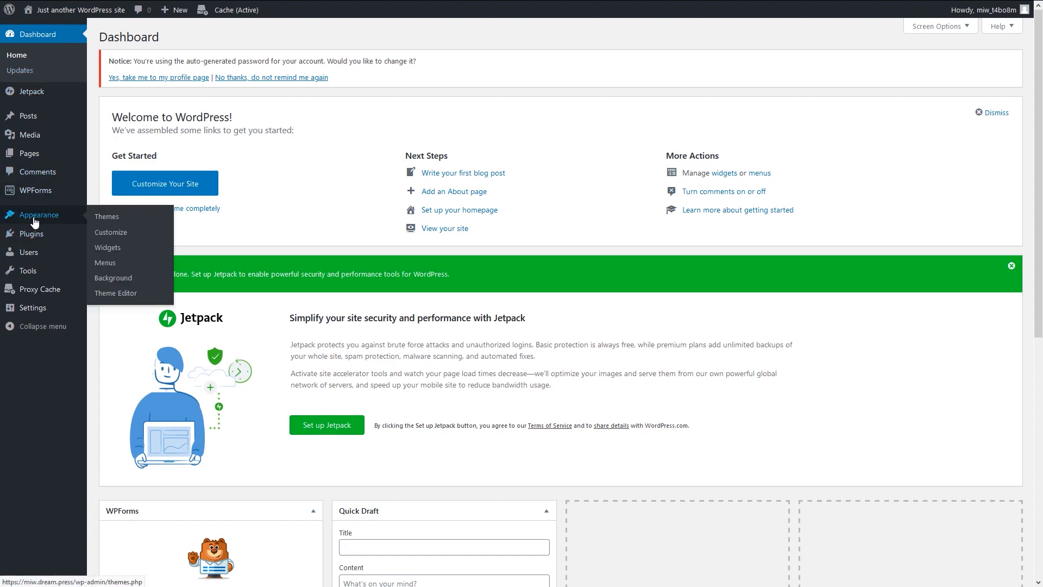
mouse_move(42, 223)
click(106, 217)
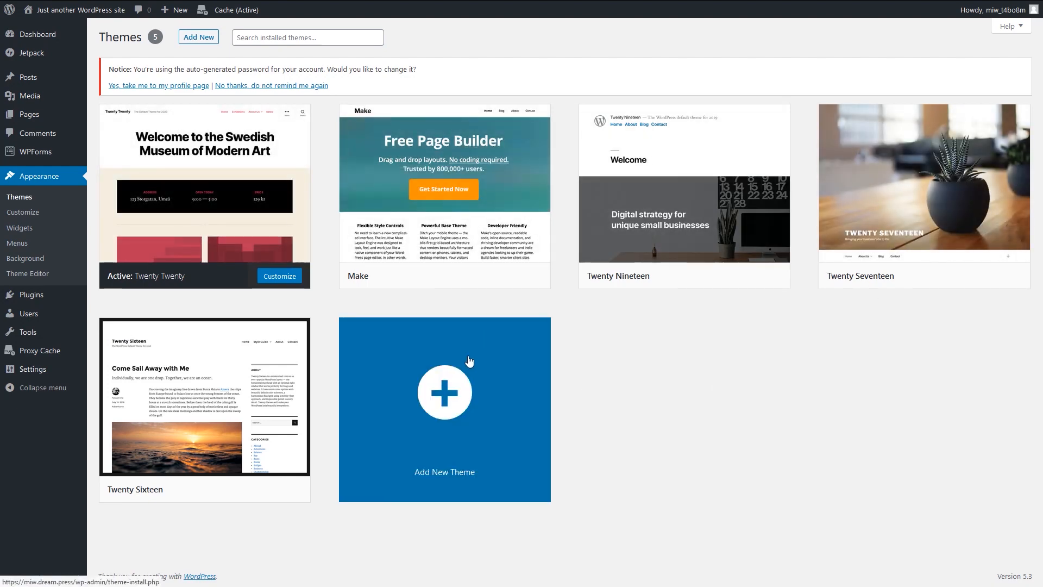
Examine the full list of plugins installed on the WordPress site
click(33, 297)
scroll(346, 326, down, 3)
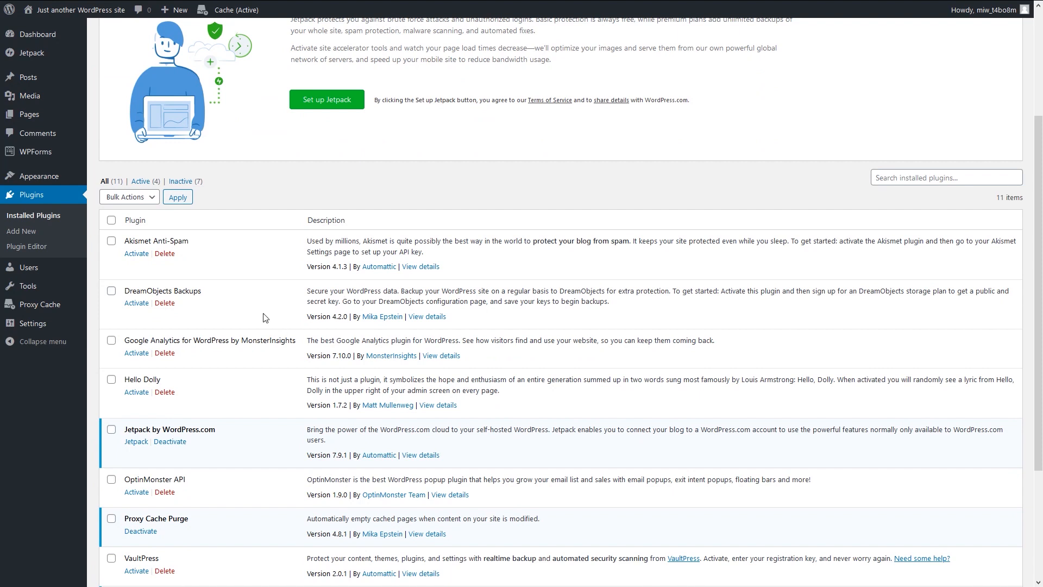
scroll(264, 317, down, 1)
scroll(265, 318, down, 2)
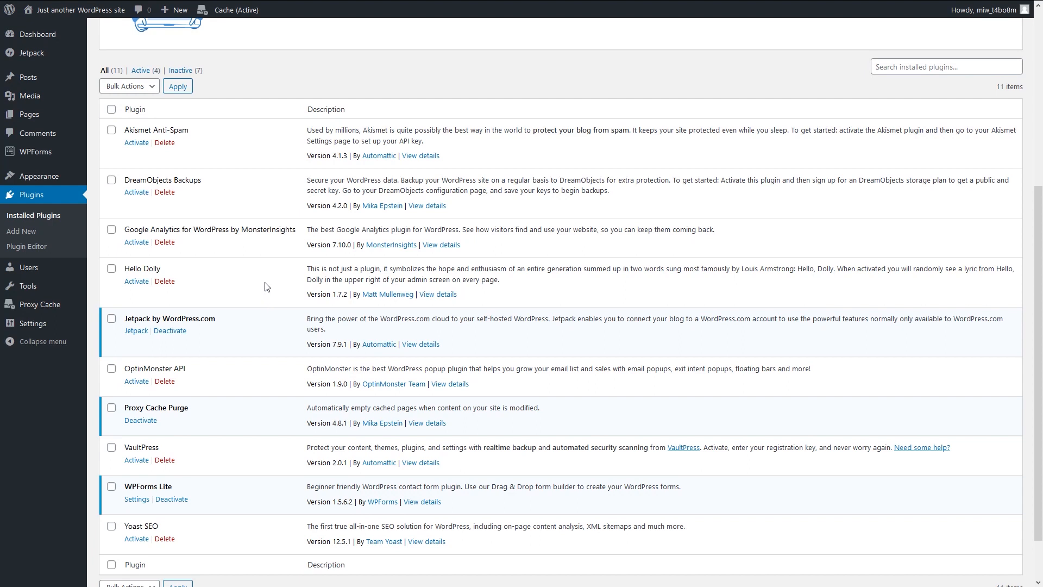
scroll(261, 261, down, 1)
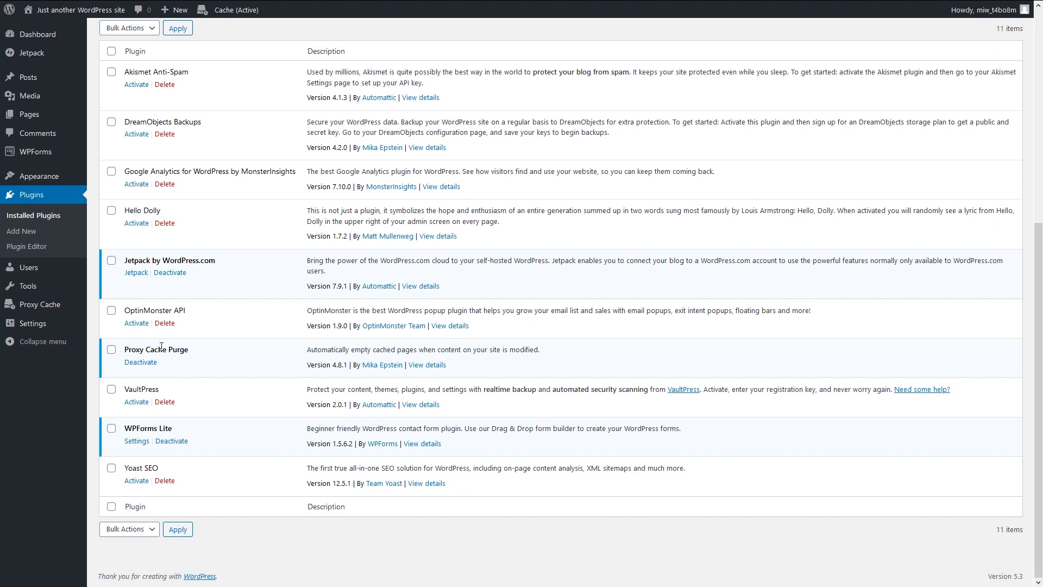
scroll(162, 347, up, 6)
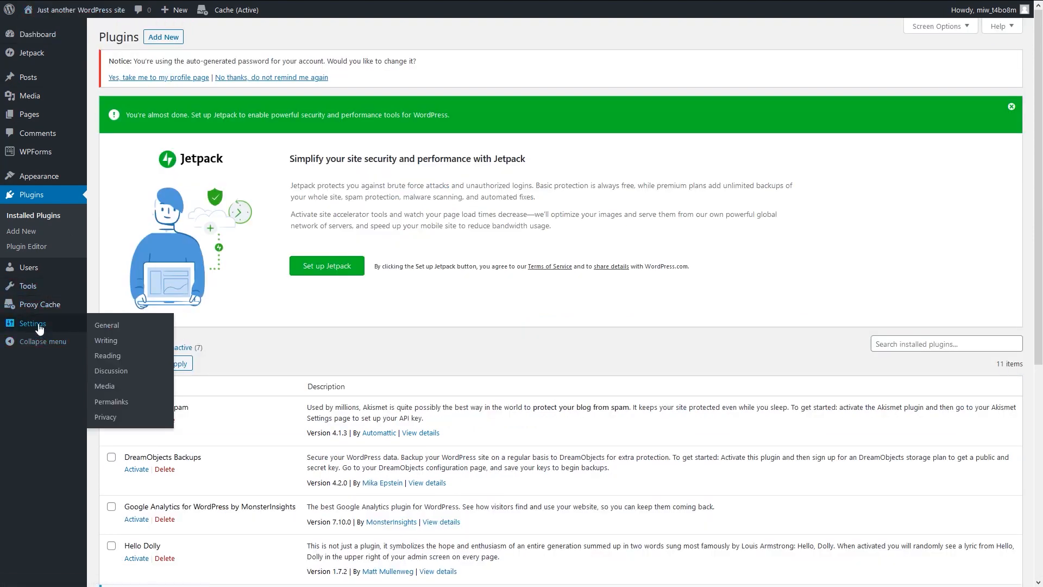
Look through the WordPress General Settings, the Users list and the WPForms overview
click(39, 325)
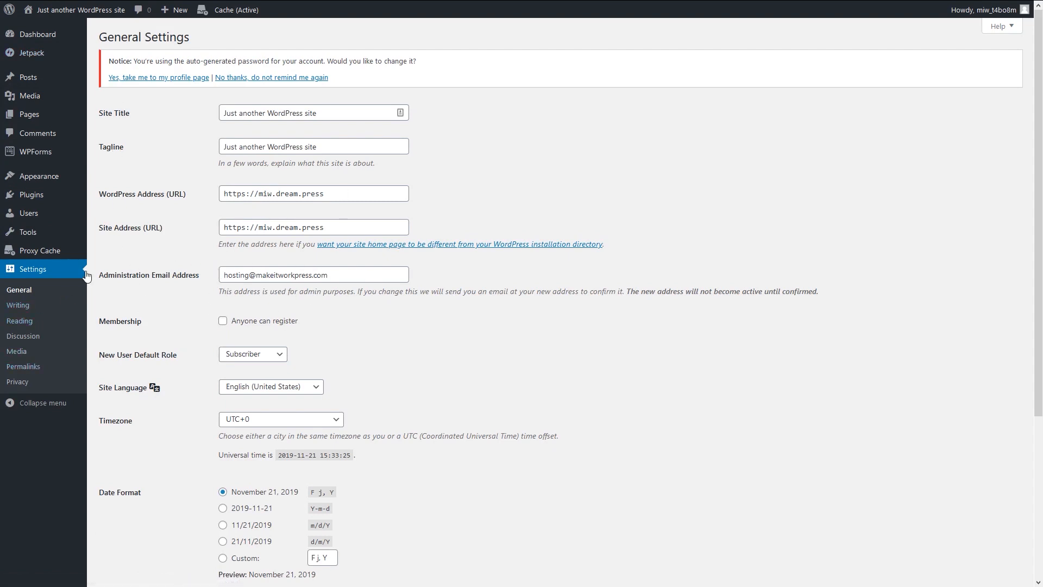
mouse_move(39, 203)
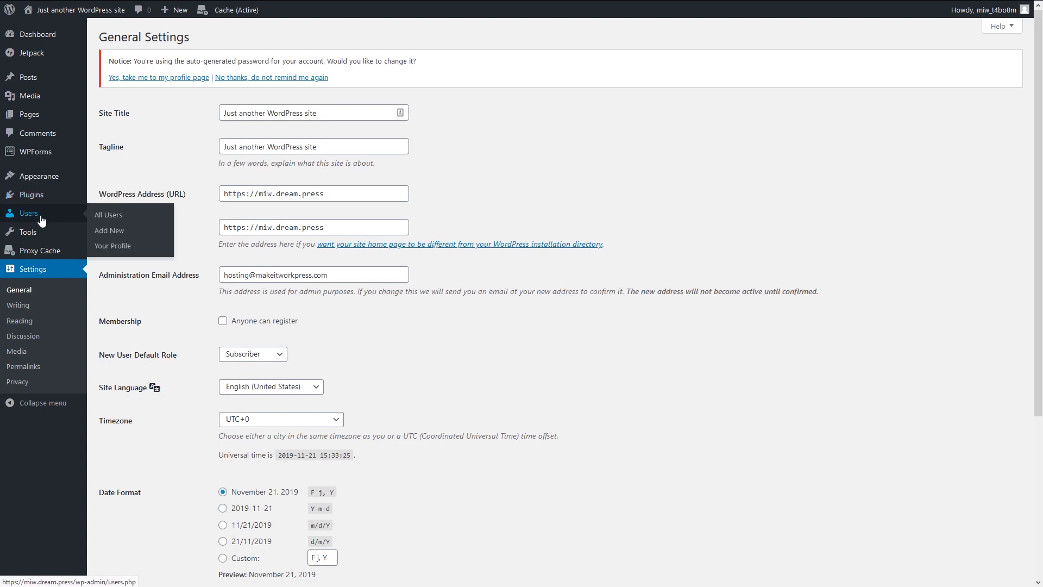
click(42, 220)
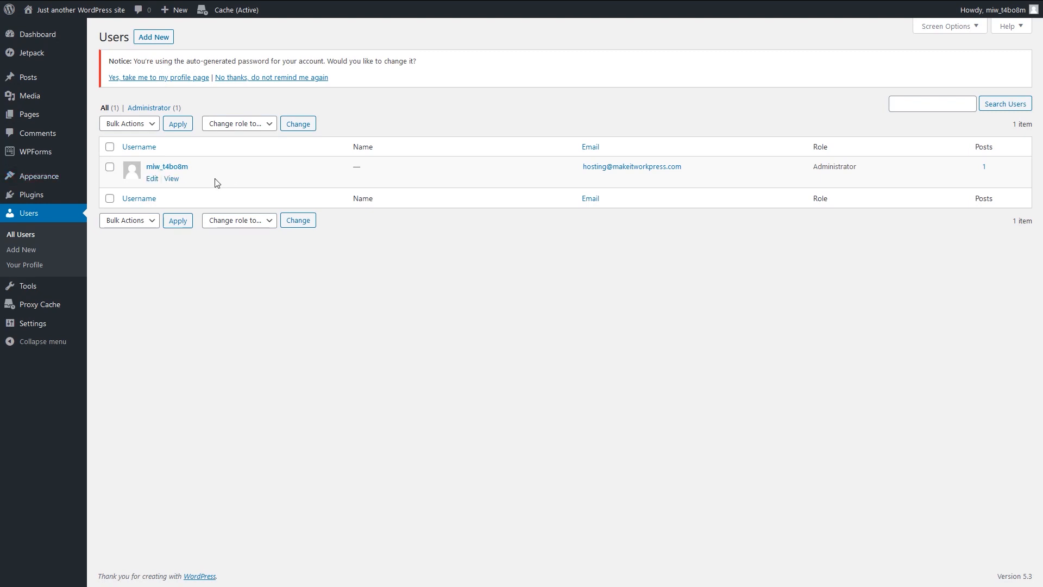
click(33, 153)
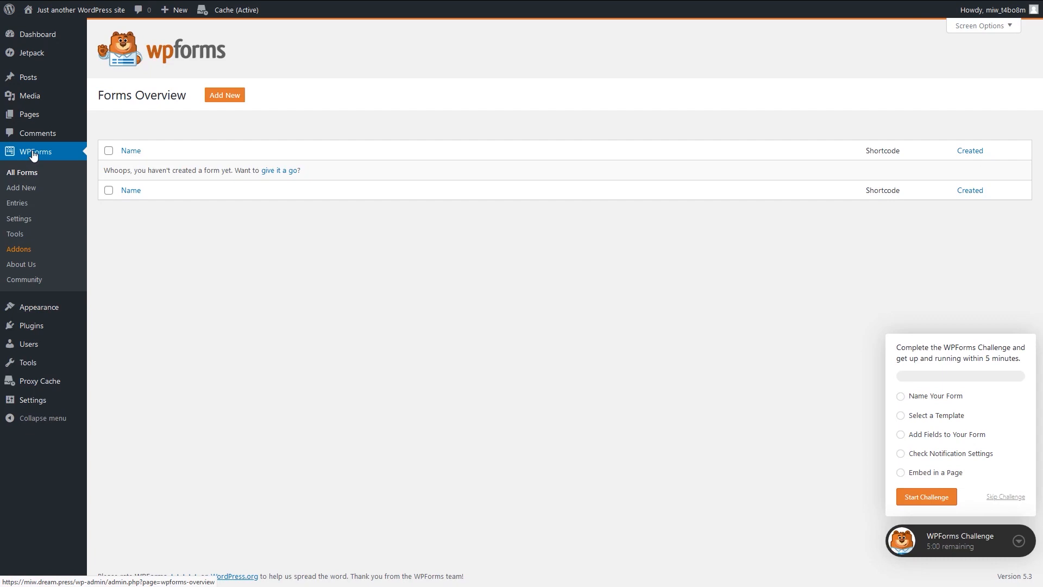
View the WordPress site's public home page from its header down to the footer
click(74, 10)
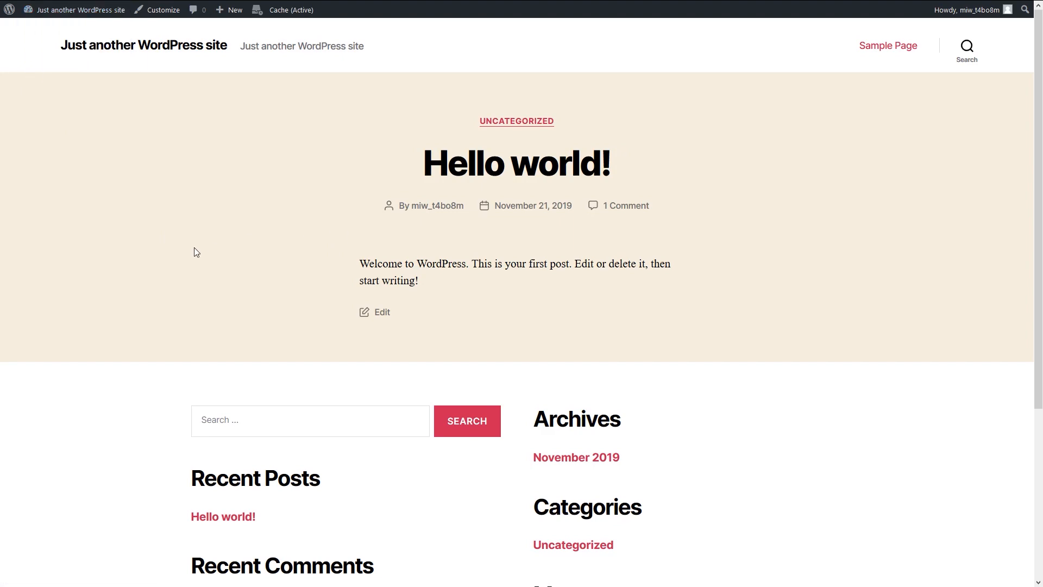
scroll(194, 247, down, 4)
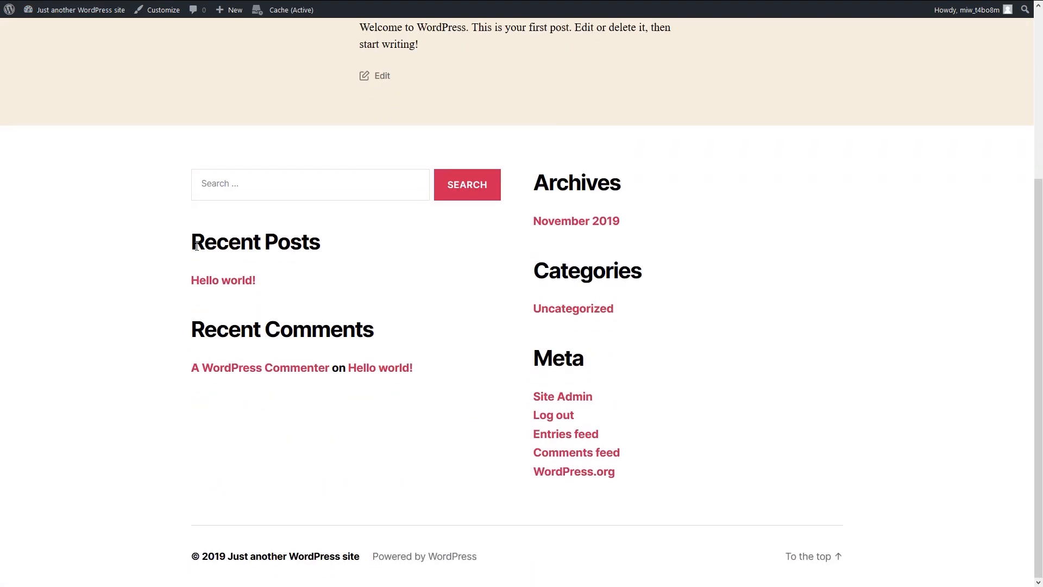
scroll(197, 247, up, 4)
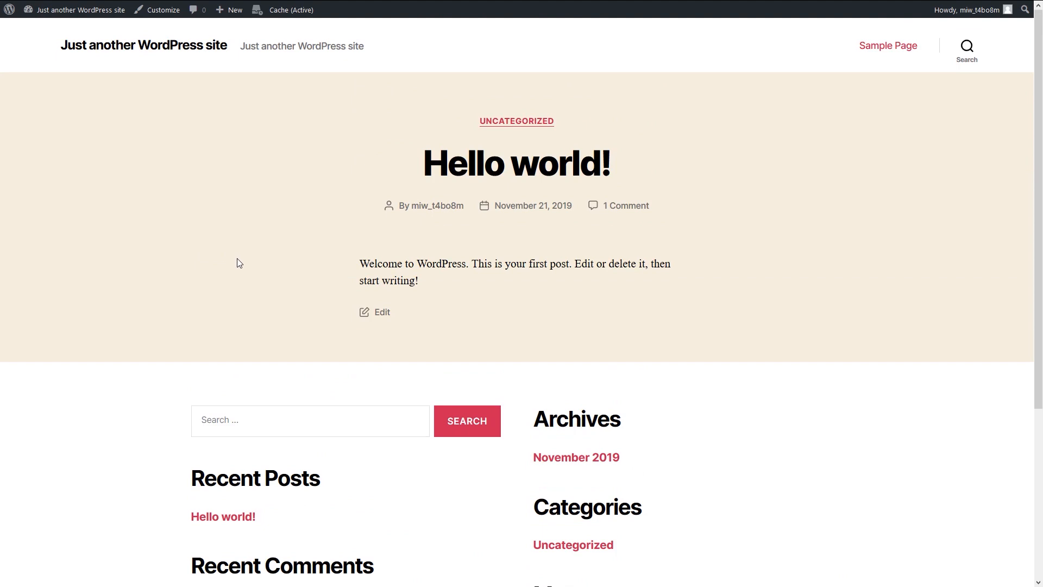